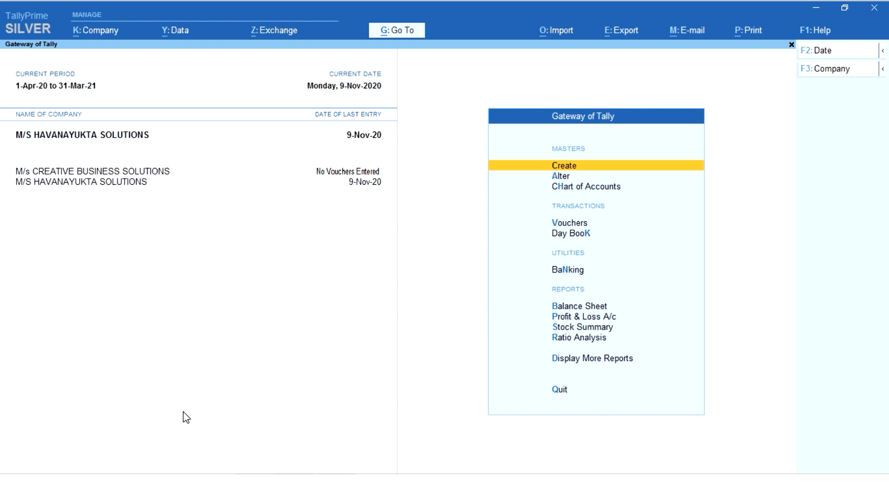
Step: Open voucher entry and start a new Sales voucher
key("Down")
key("Down")
key("Down")
key("Down")
key("Up")
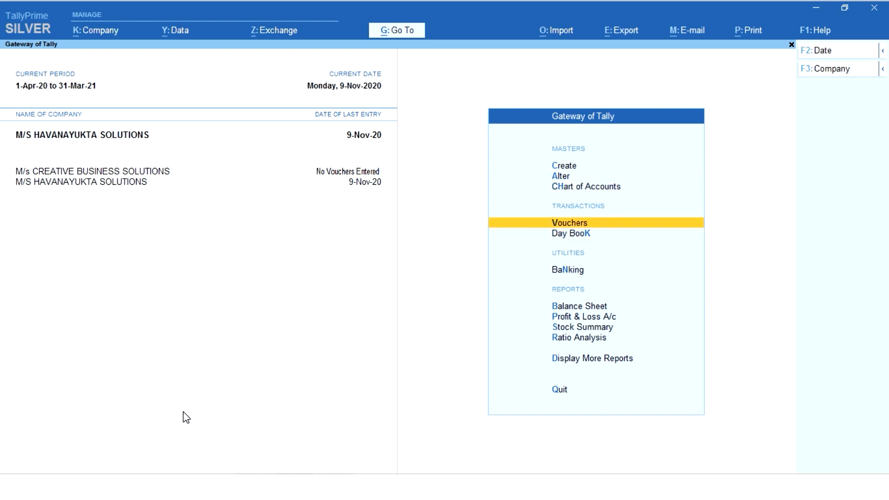
key("Return")
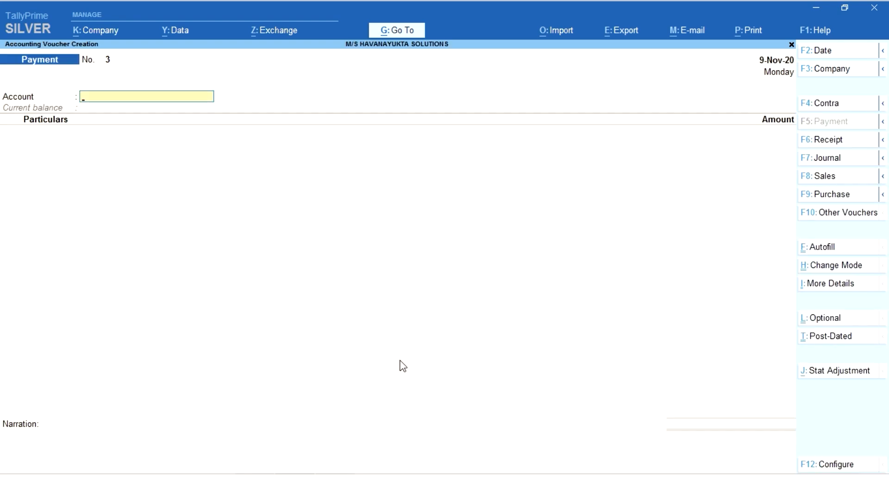
left_click(825, 184)
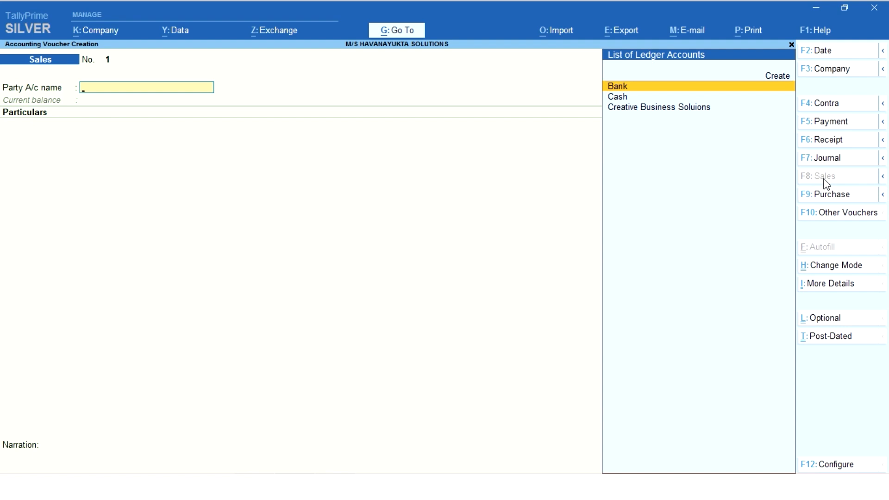
Step: Switch the sales voucher's entry mode to As Voucher
left_click(836, 272)
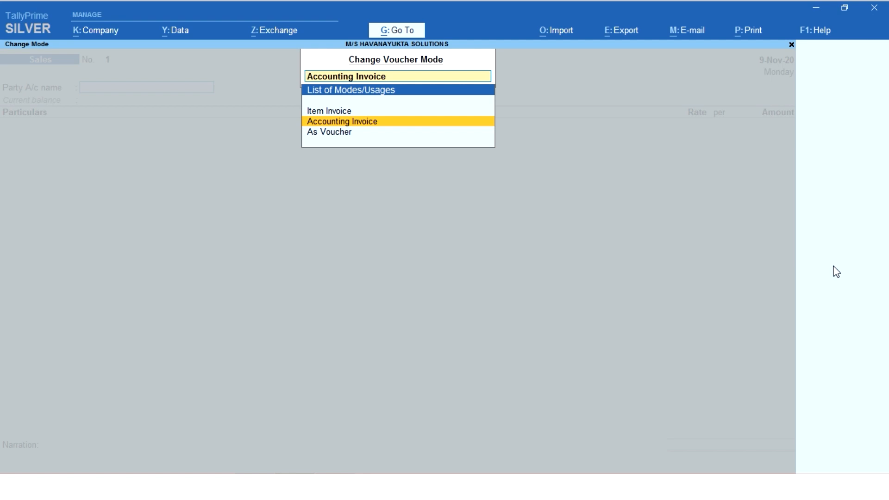
key("Down")
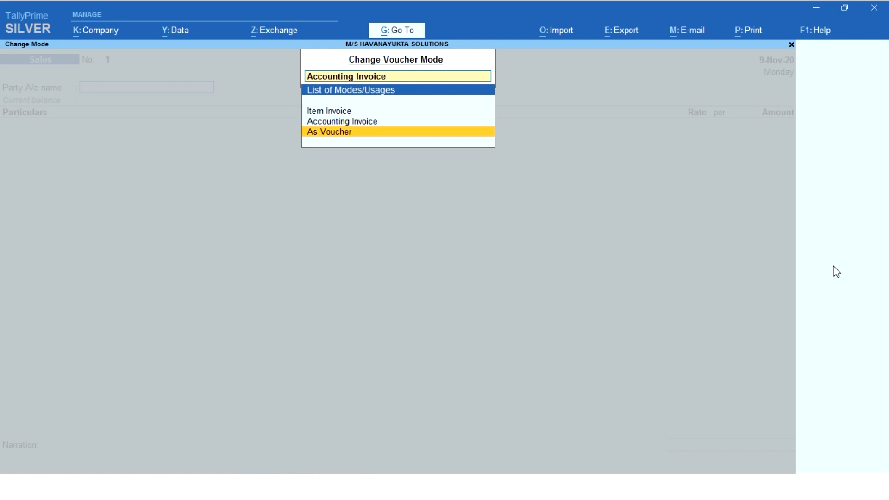
key("Return")
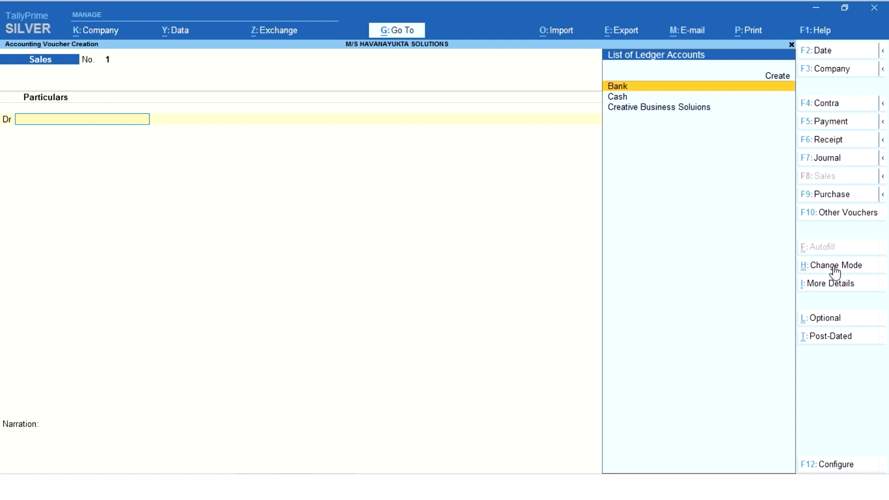
Step: Debit the Cash ledger, set the delivery note to Not Applicable and leave the remaining dispatch details blank
key("Down")
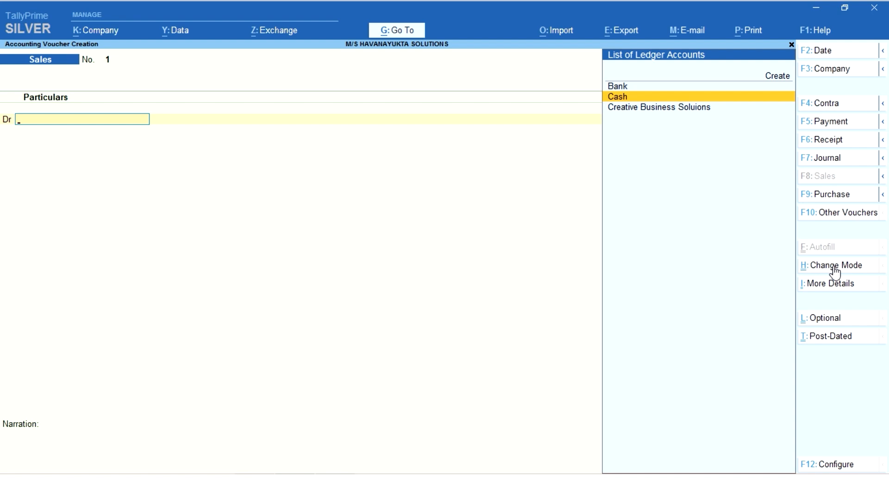
key("Return")
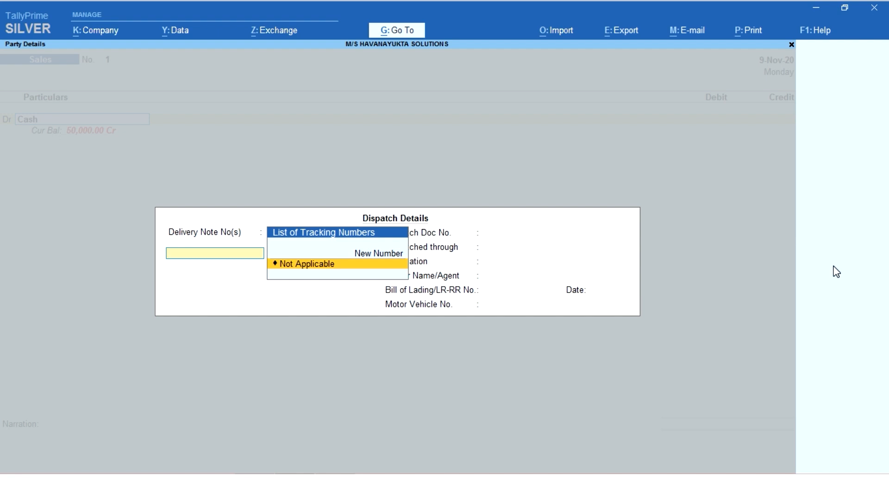
key("Return")
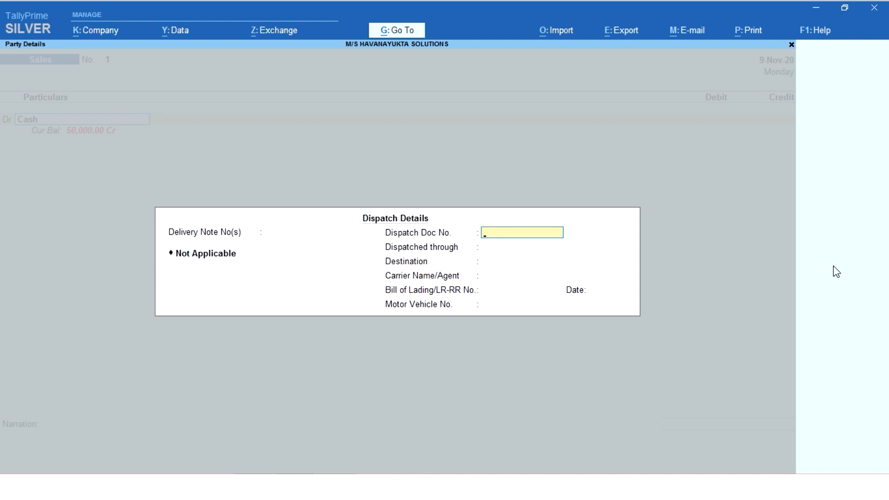
key("Return")
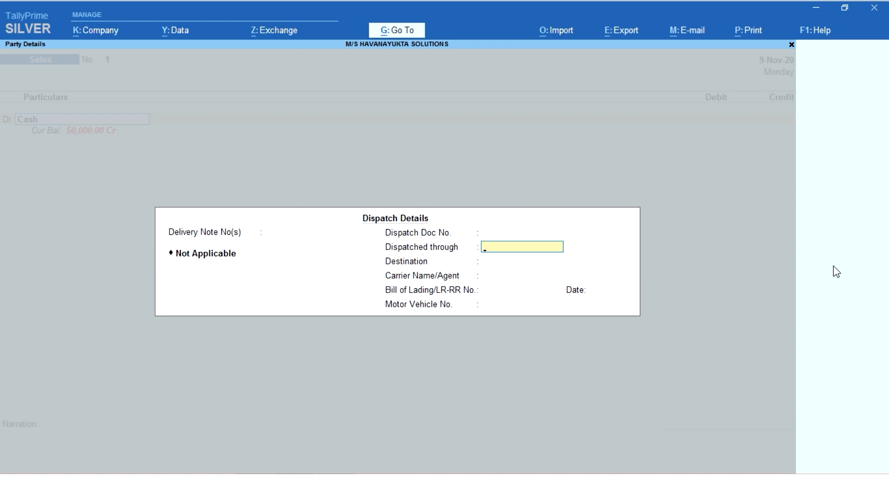
key("Return")
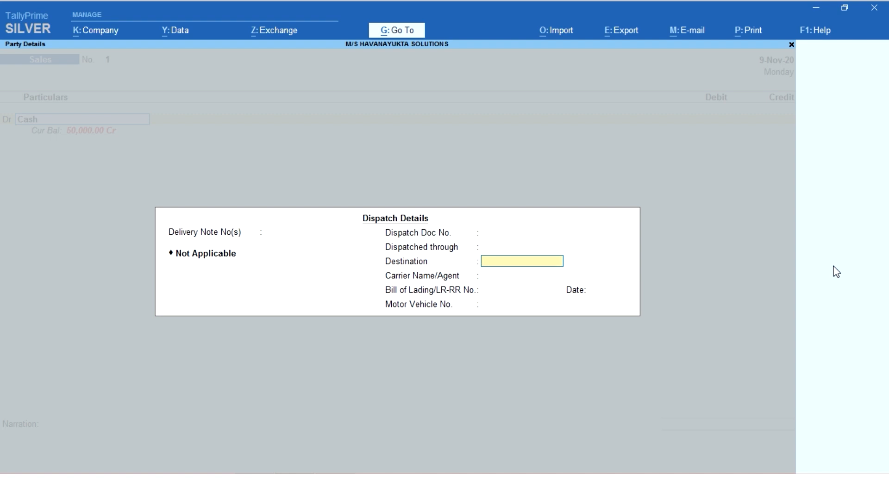
key("Return")
key("Return")
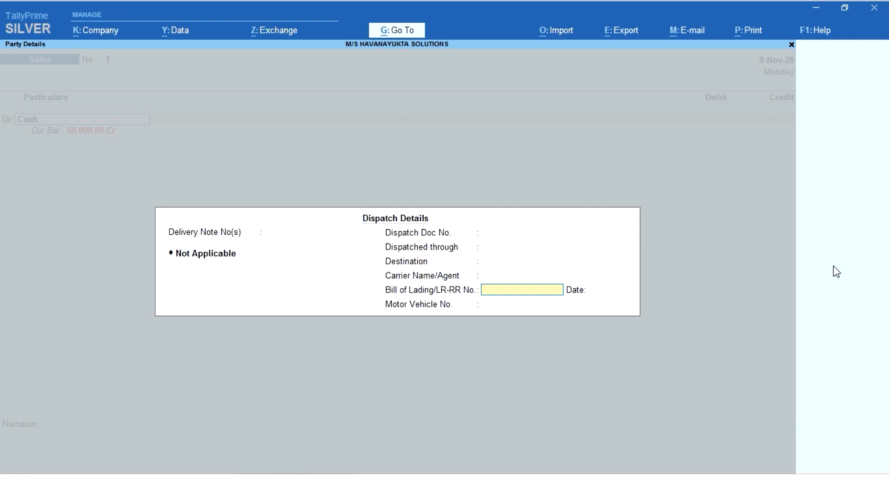
key("Return")
key("Return")
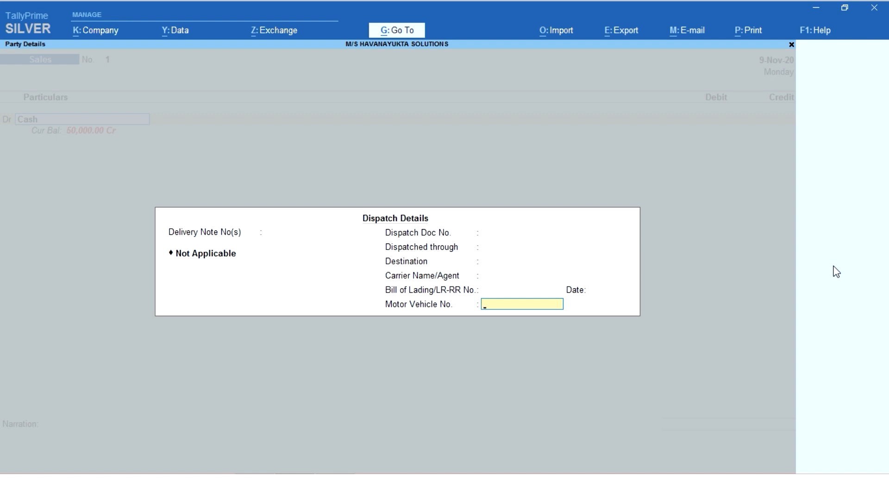
key("Return")
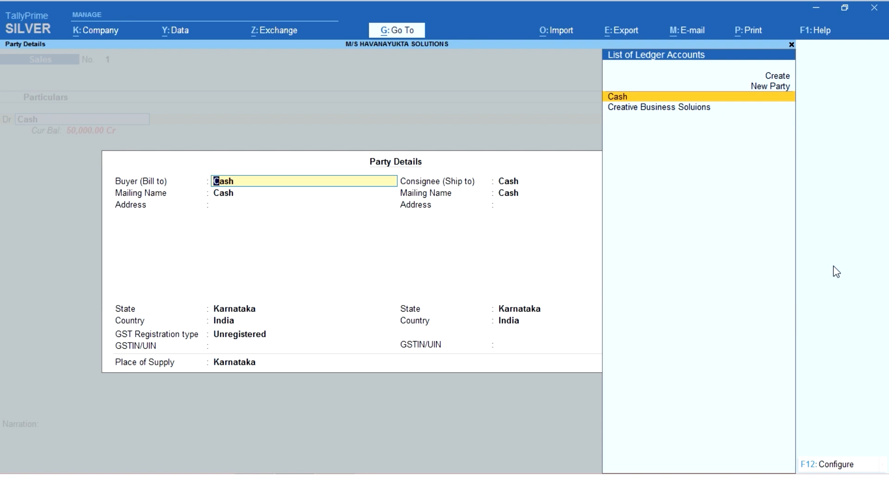
Step: Set the buyer to Creative Business Soluions with the address Bangalore in the party details
key("Down")
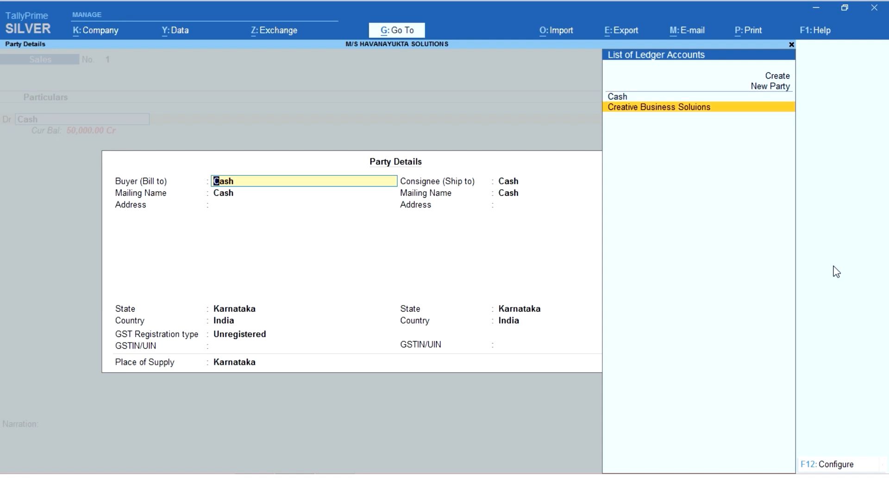
key("Return")
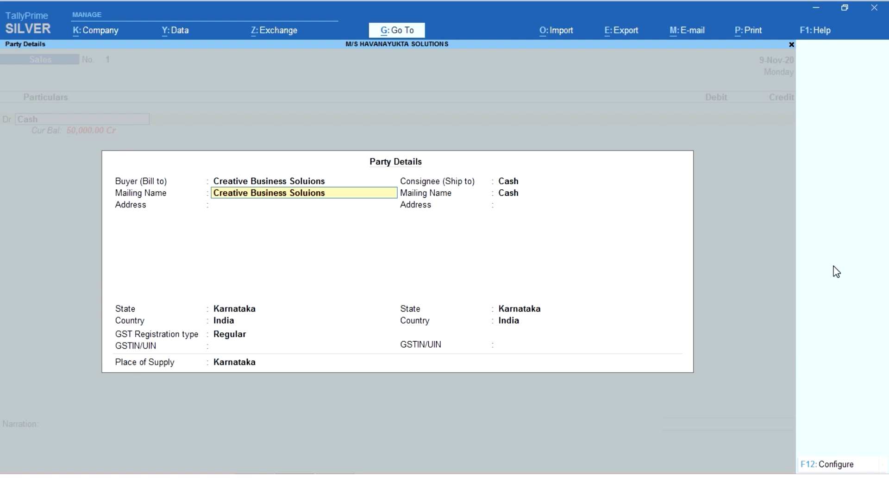
key("Return")
type("Bangalore")
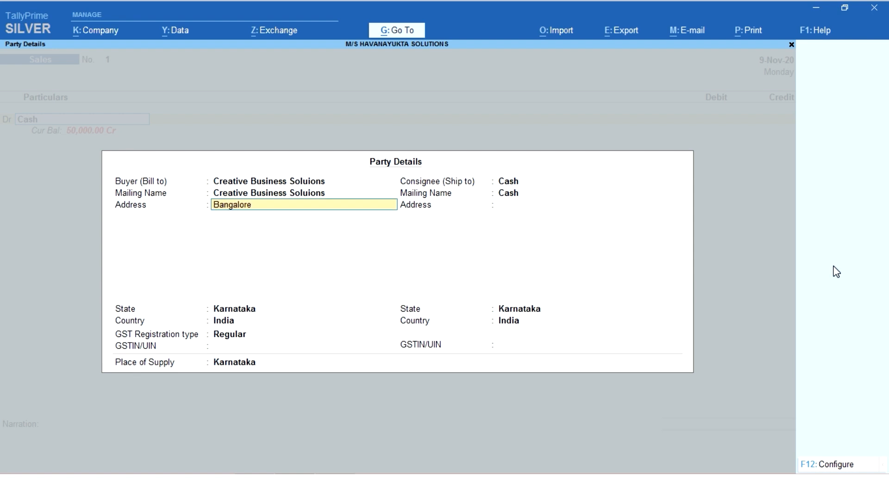
key("Return")
Step: Set the consignee to Creative Business Soluions with the address Mysore and accept the party details
key("Return")
key("Return")
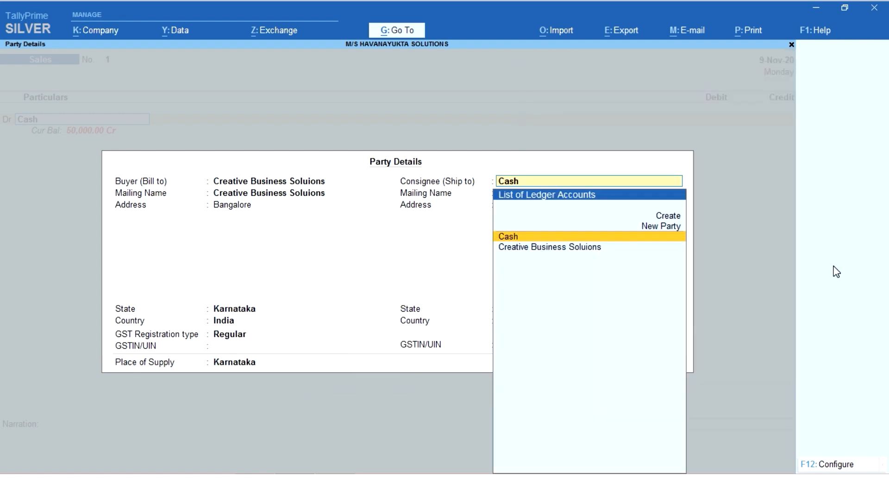
key("Down")
key("Return")
key("Return")
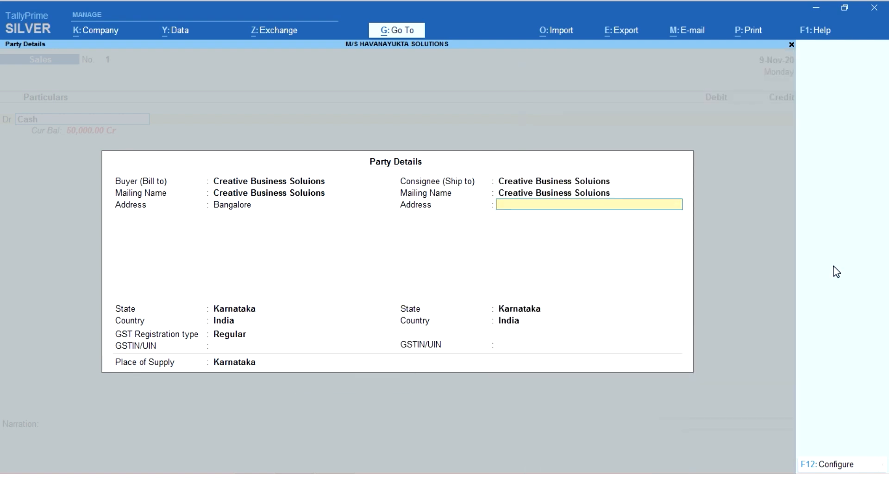
type("Mysore")
key("Return")
key("Return")
key("Return")
key("Return")
key("Return")
key("Return")
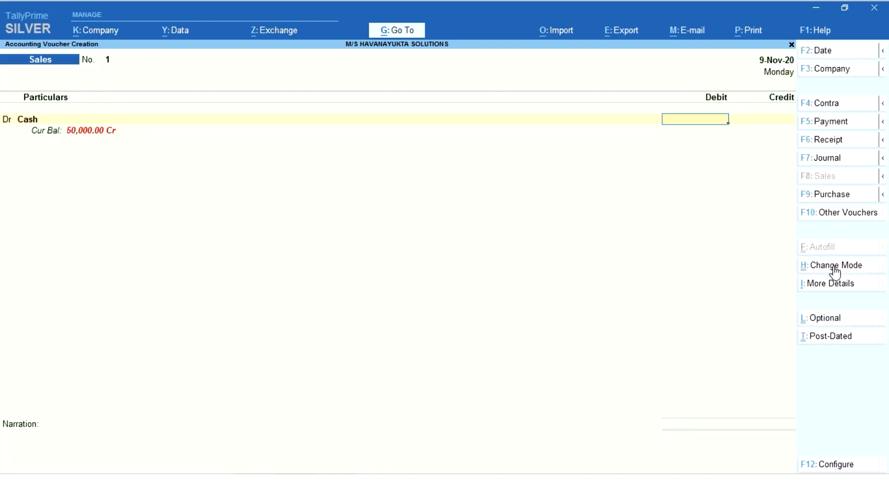
key("BackSpace")
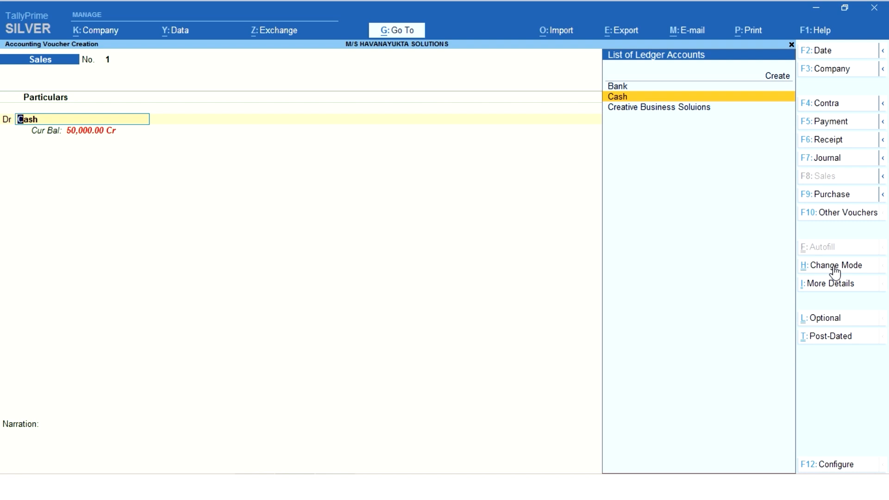
key("Return")
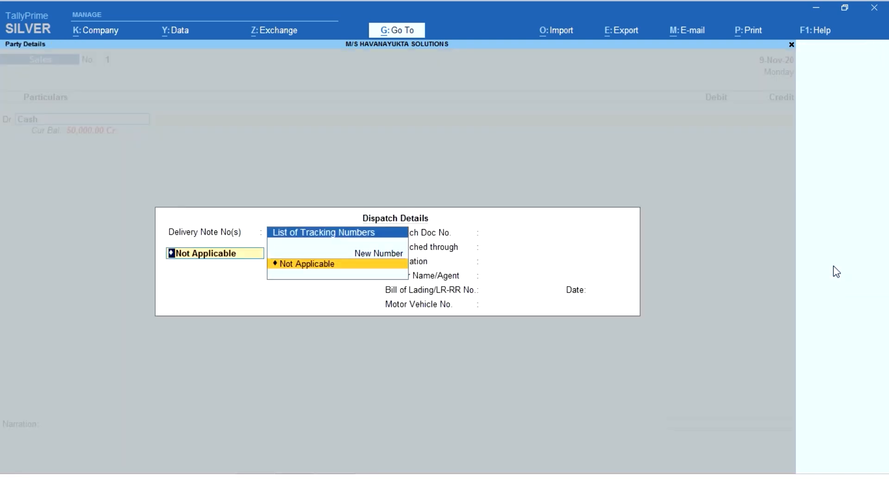
key("Escape")
key("Escape")
key("y")
Step: Set the buyer details and the dispatch, order and export details to No in the voucher configuration, and re-enter the Cash ledger
key("F12")
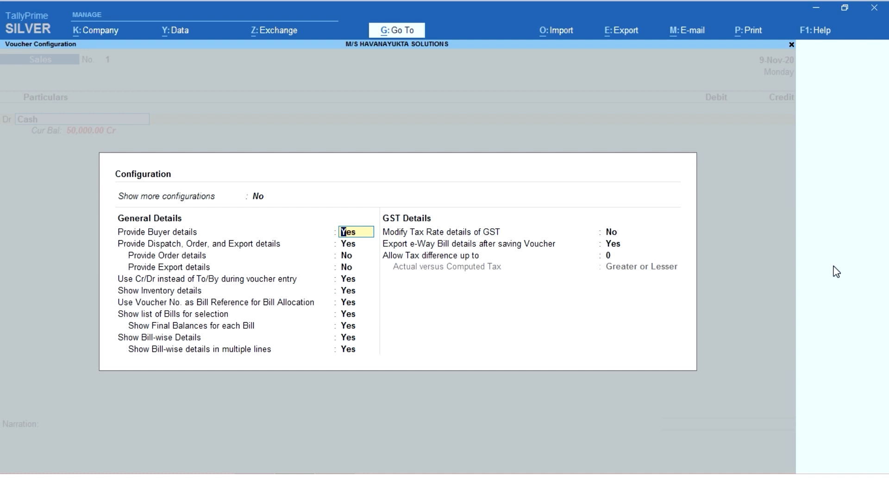
key("Return")
key("Return")
key("Up")
key("Up")
key("n")
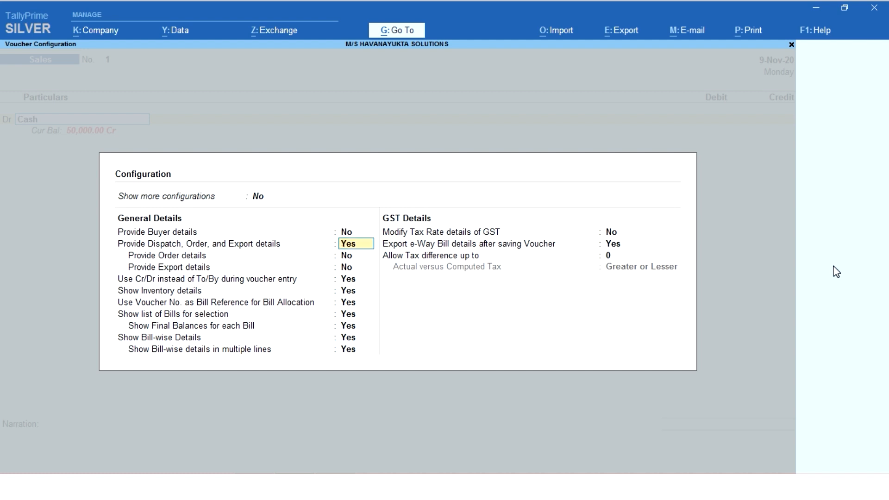
key("n")
key("ctrl+a")
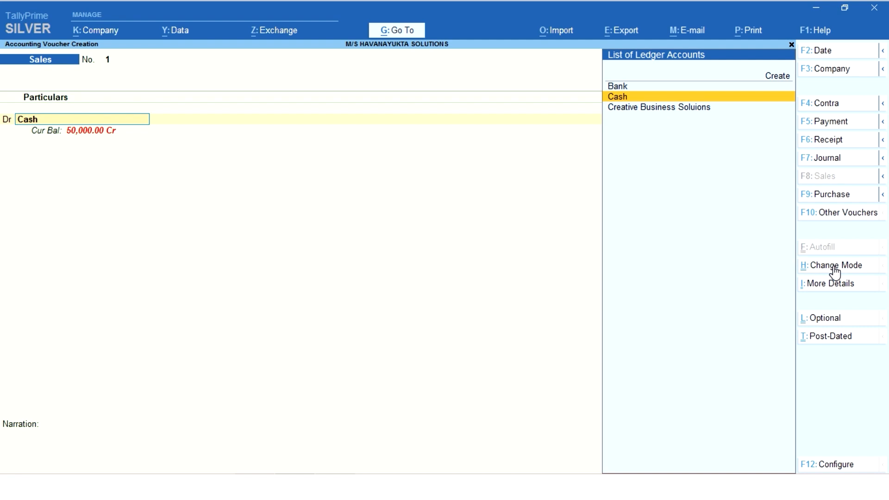
key("Return")
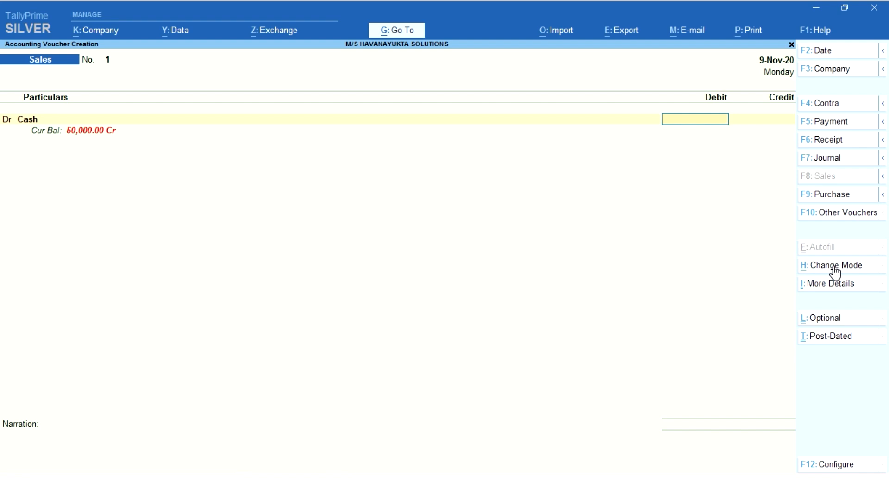
Step: Set the buyer details and the dispatch, order and export details back to Yes in the voucher configuration
key("F12")
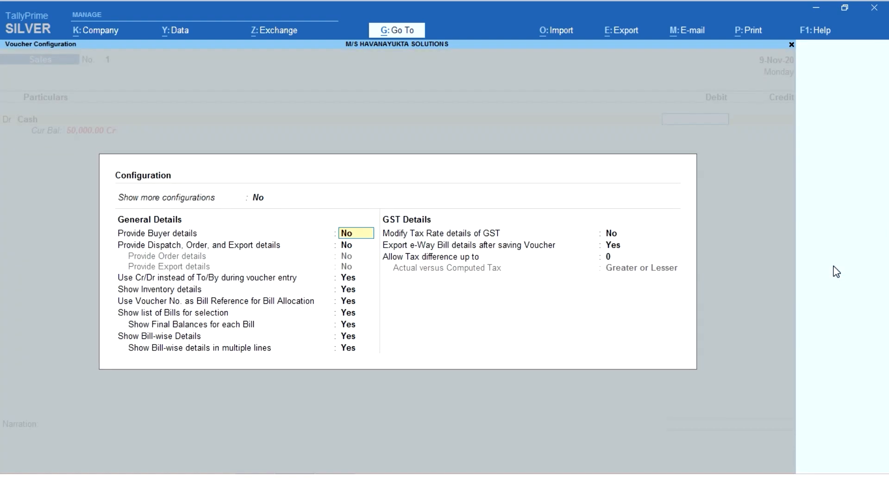
type("y")
key("Return")
type("y")
key("Return")
key("ctrl+a")
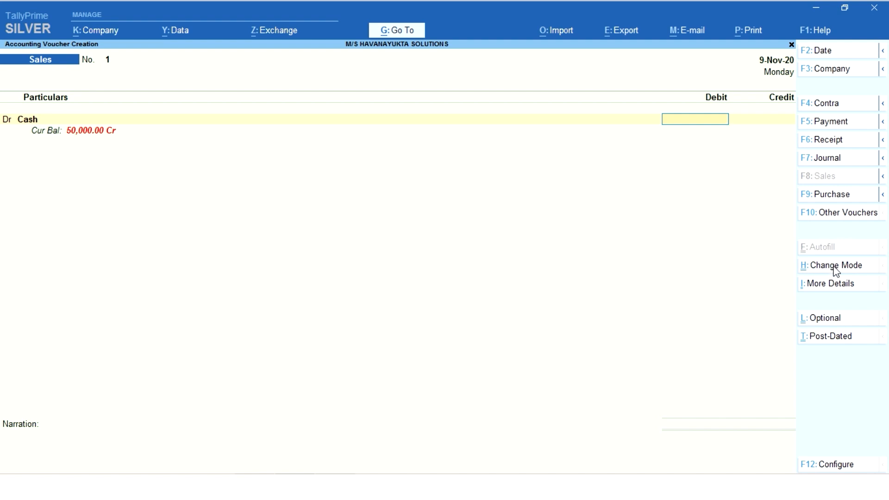
Step: Reopen the Cash line's dispatch and party details and accept them
key("BackSpace")
key("Return")
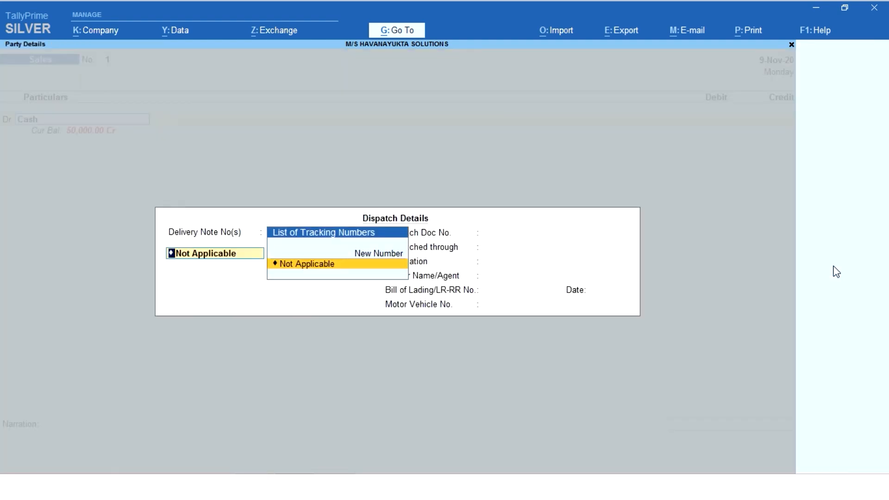
key("Return")
key("Return")
key("Return")
key("Return")
key("Return")
key("Return")
key("Return")
key("Return")
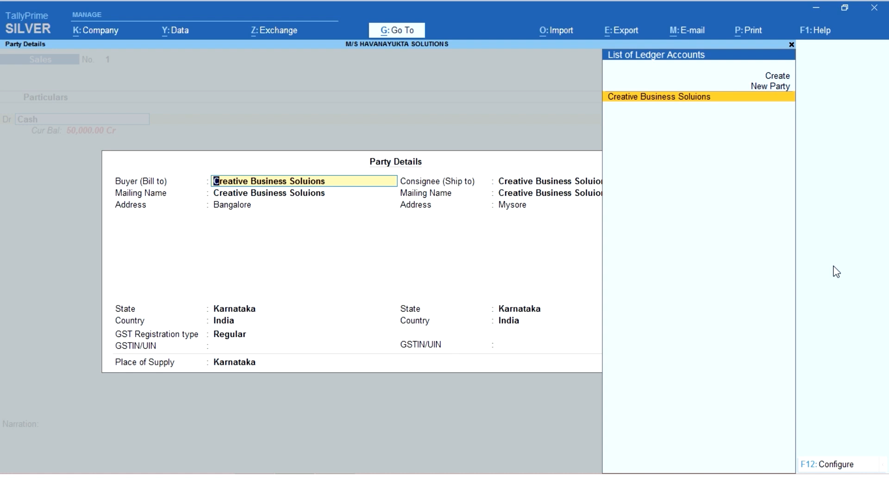
key("ctrl+a")
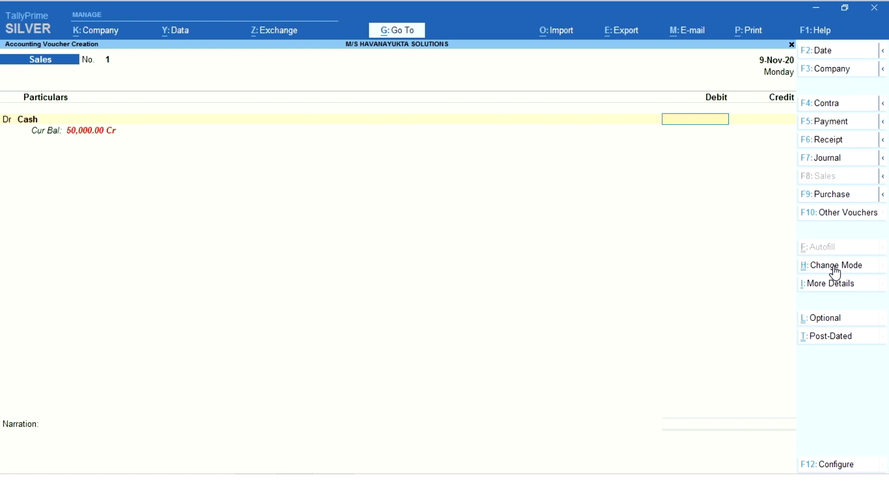
Step: Enter 60,000 as the Cash debit amount, and reset the amount to 0
type("10000")
key("Return")
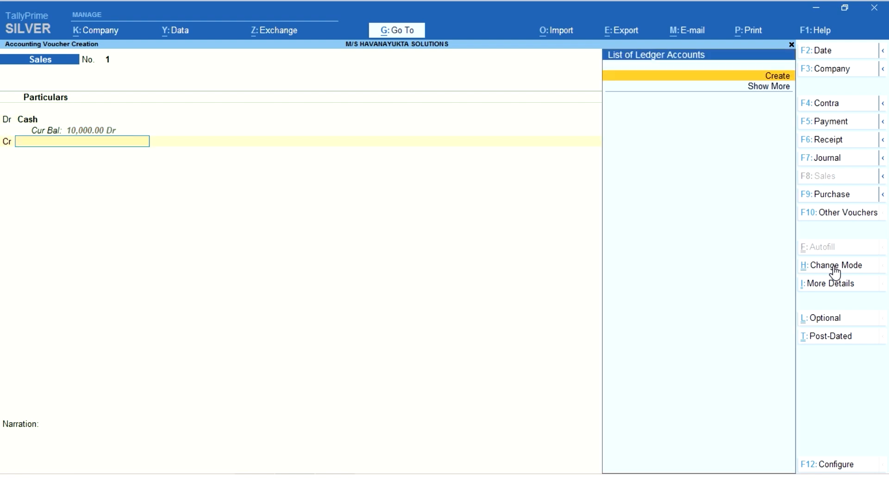
key("BackSpace")
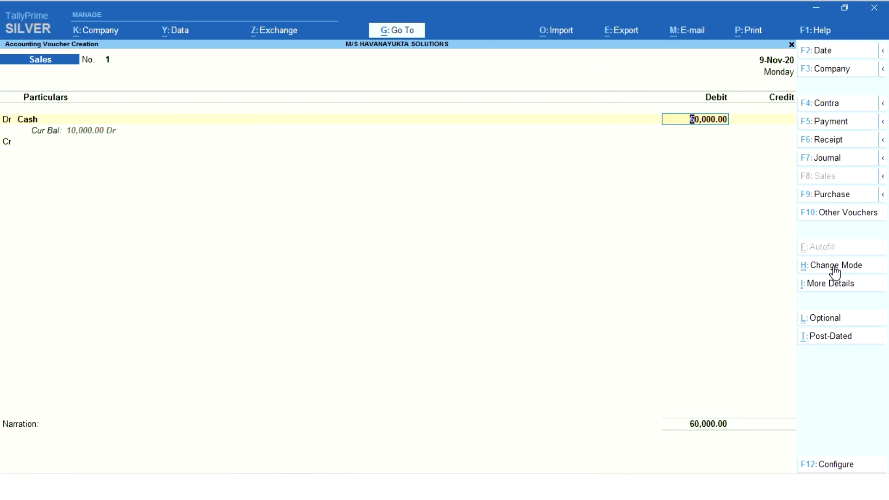
type("0")
key("Return")
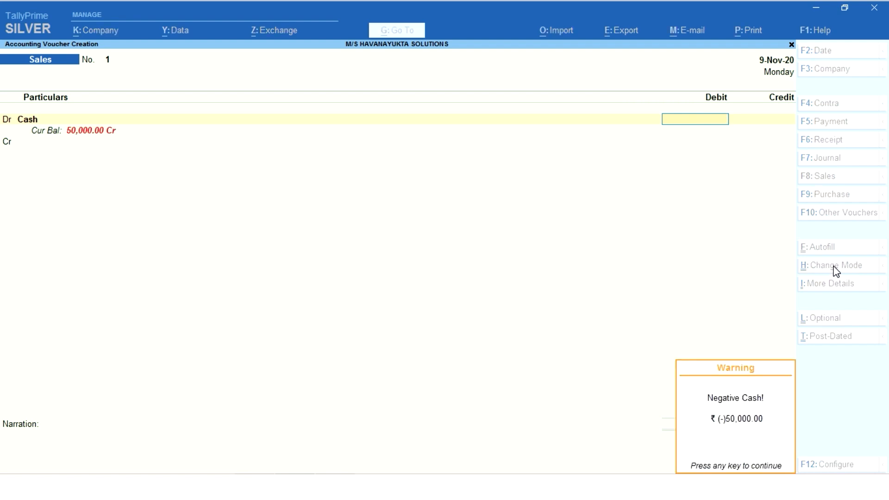
key("Return")
key("BackSpace")
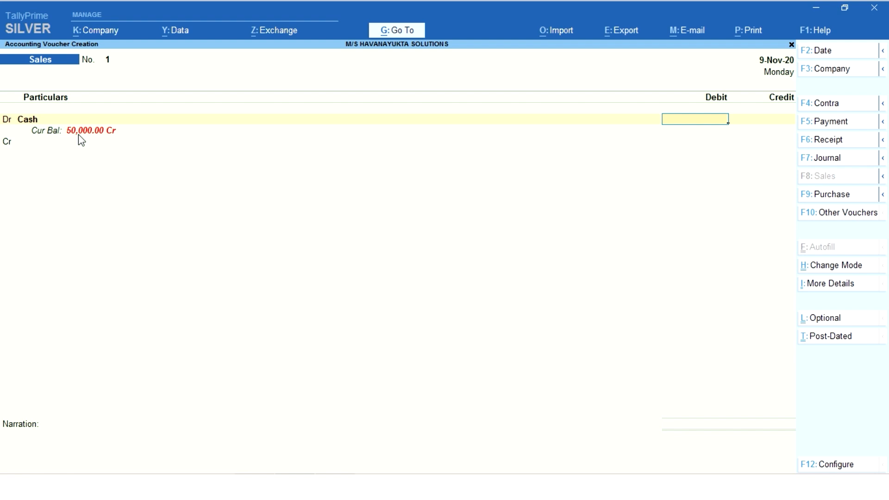
Step: Debit Cash with 60,000 and create a Sales ledger under Sales Accounts, with ledger type Not Applicable, for the credit line
type("60000")
key("Return")
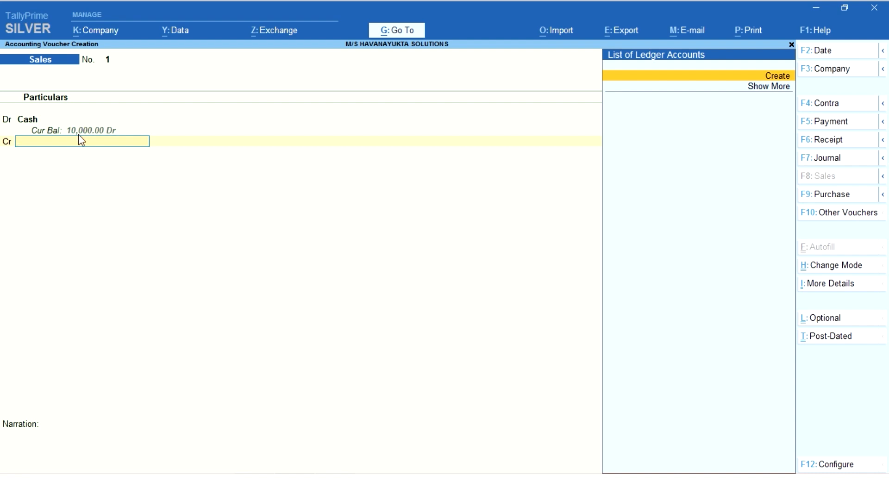
key("alt+c")
type("Sales")
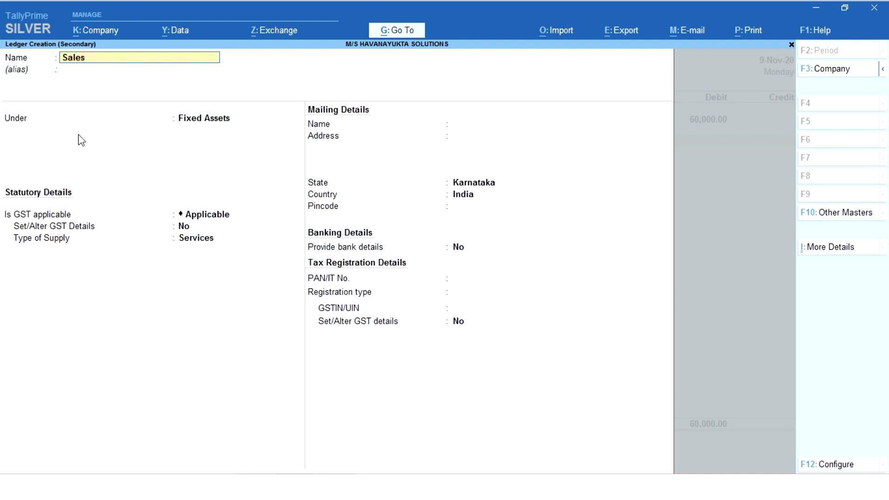
key("Return")
key("Return")
type("Sales")
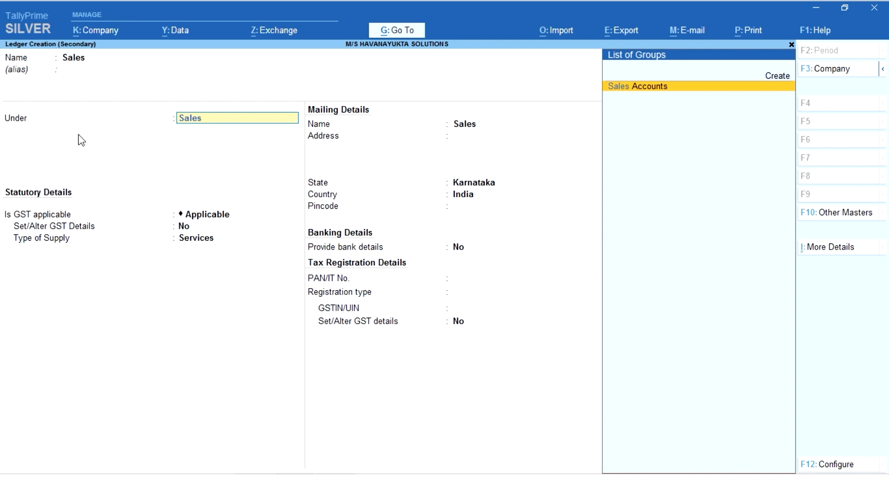
key("Return")
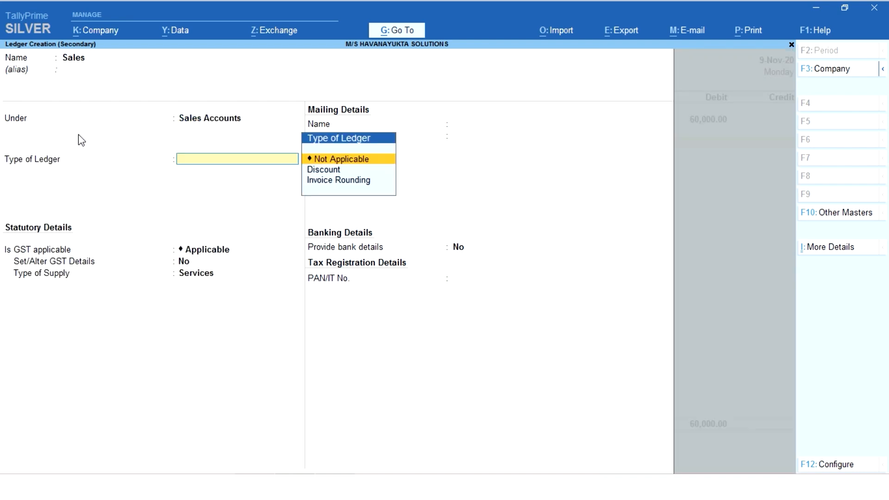
key("Return")
key("Return")
key("ctrl")
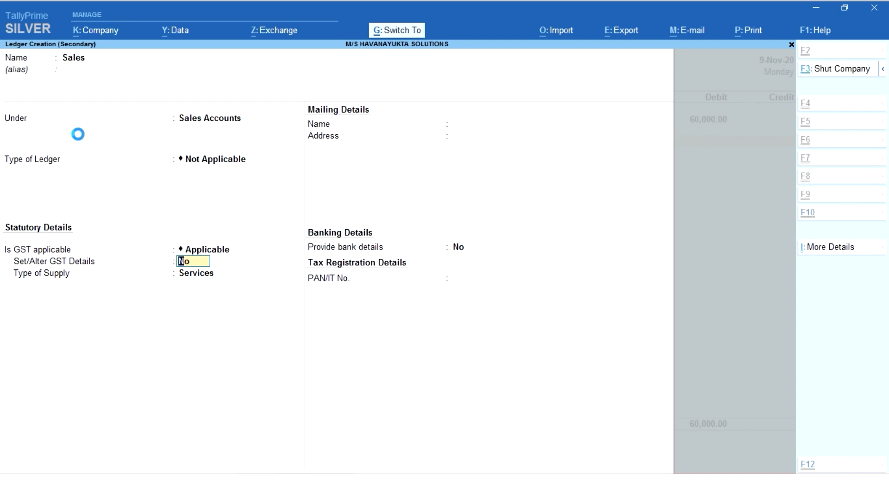
key("ctrl+a")
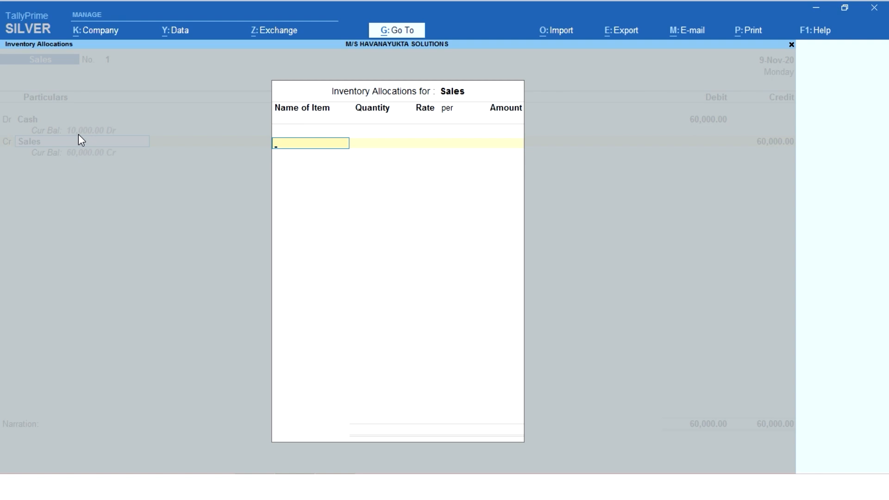
Step: Leave the Sales inventory allocations empty and save the voucher with the narration "being goods sold for cash"
key("Return")
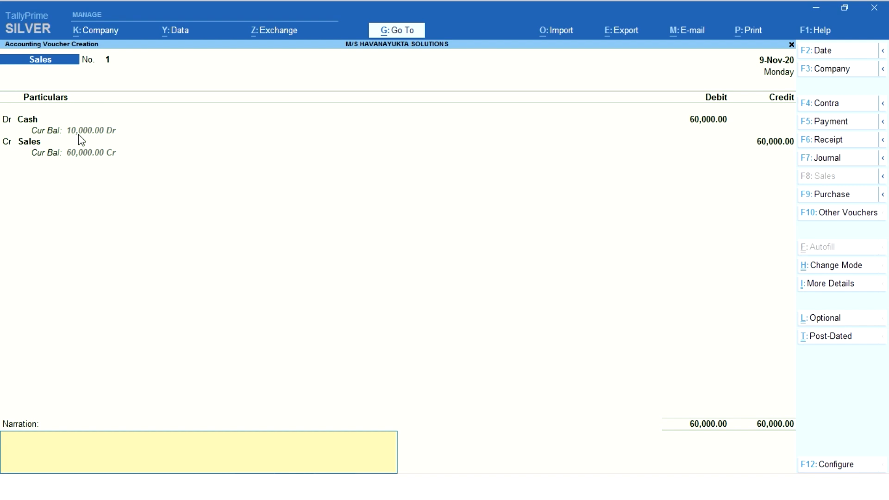
type("being go")
type("ods sold for cash")
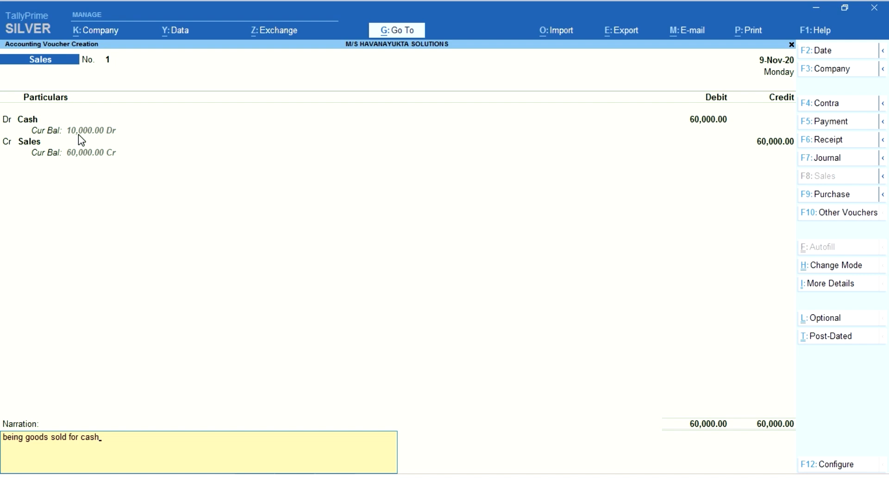
key("Return")
key("Return")
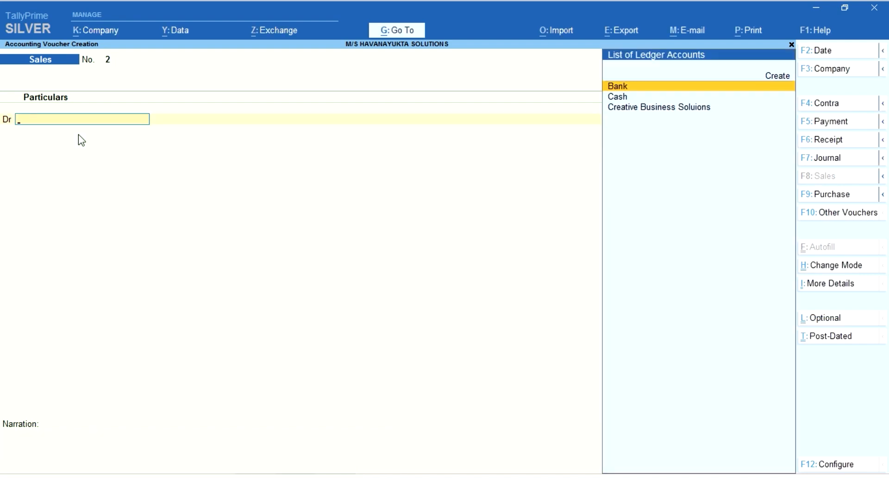
Step: Reopen the saved cash sales voucher to review it, and accept it again
key("Page_Up")
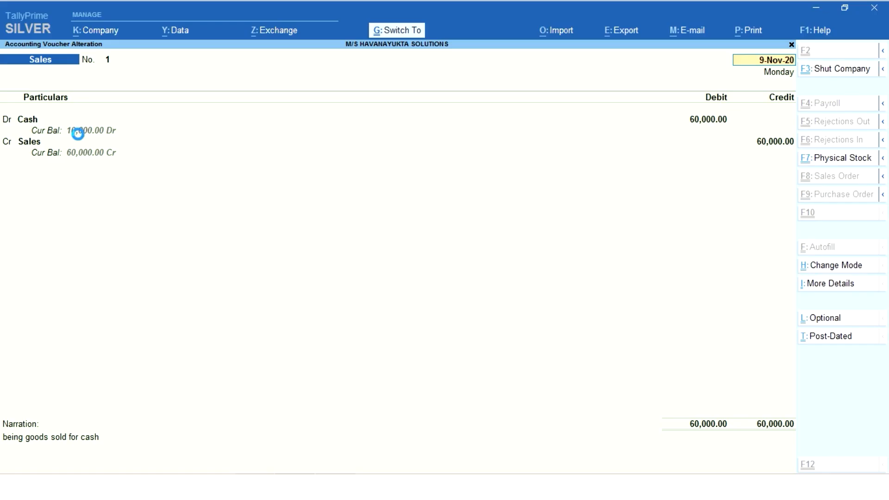
key("ctrl+a")
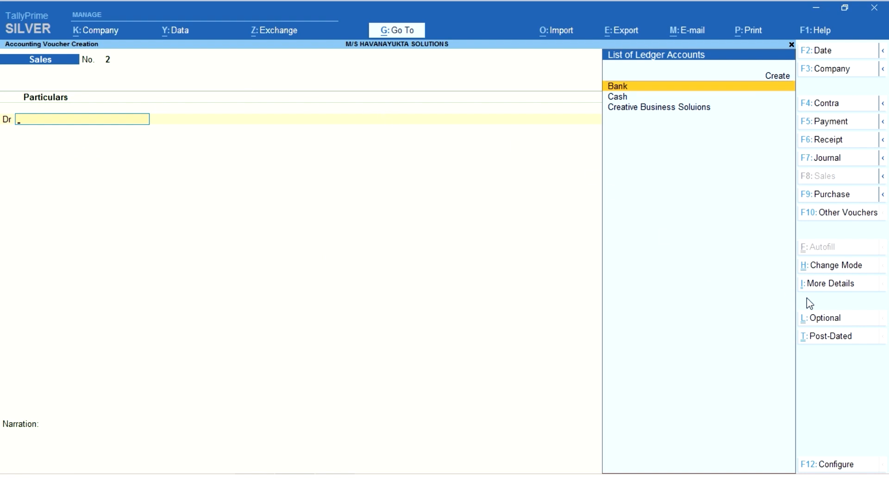
Step: Change the new sales voucher's mode to Item Invoice
left_click(831, 274)
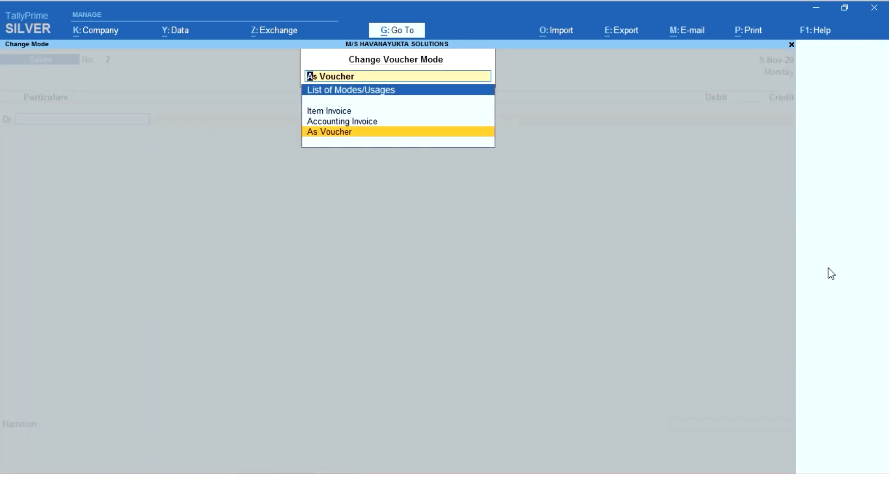
key("Up")
key("Up")
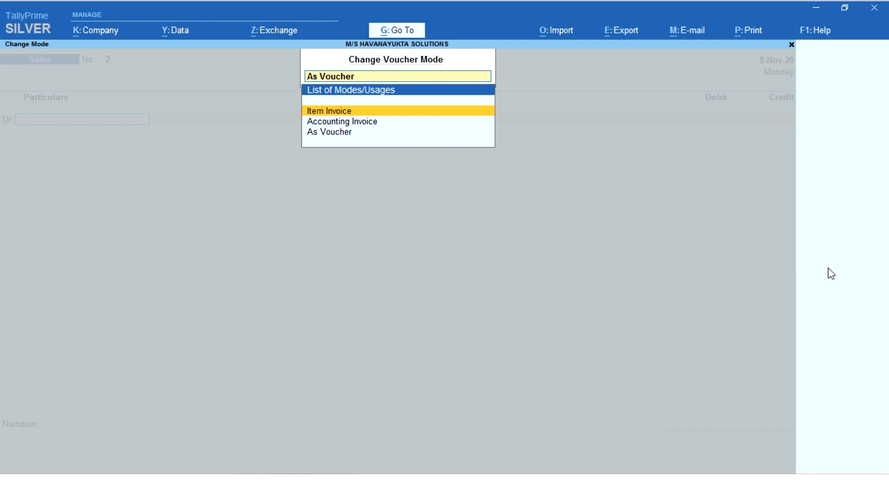
key("Return")
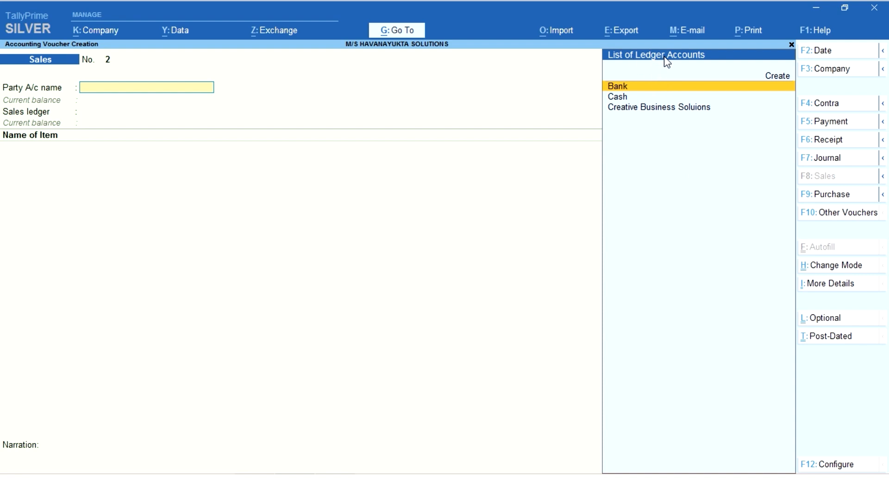
Step: Create a new party ledger named Nrg Systems under the Sundry Debtors group
key("Up")
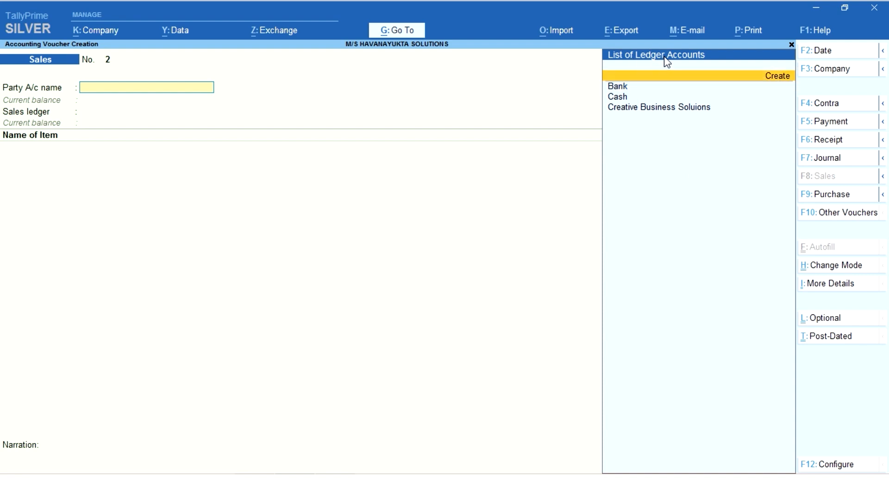
key("Return")
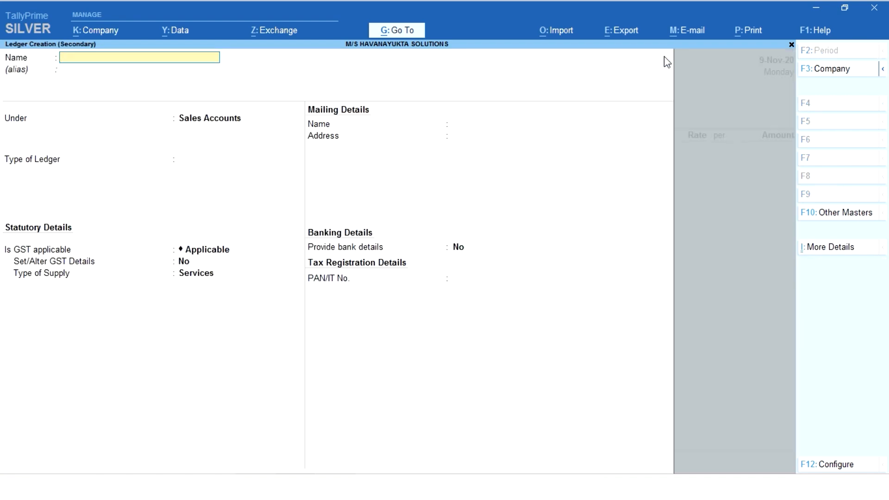
type("Nrg Systems")
key("Return")
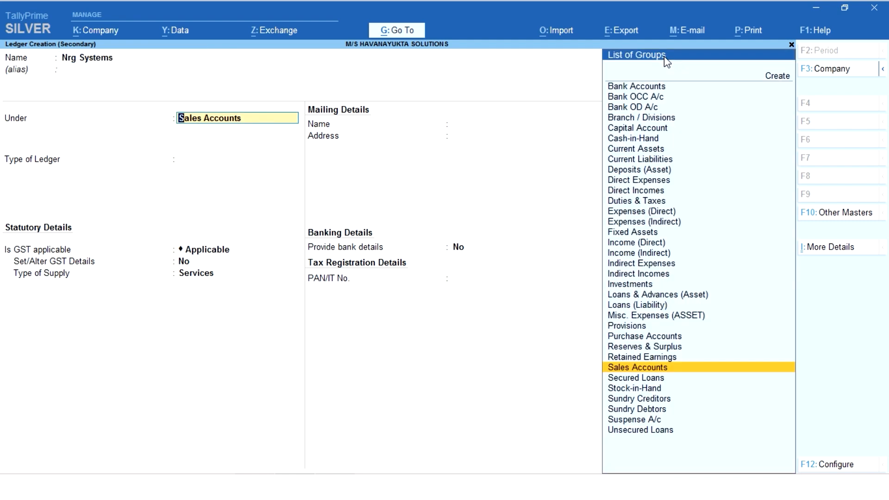
key("Down")
key("Down")
key("Down")
key("Down")
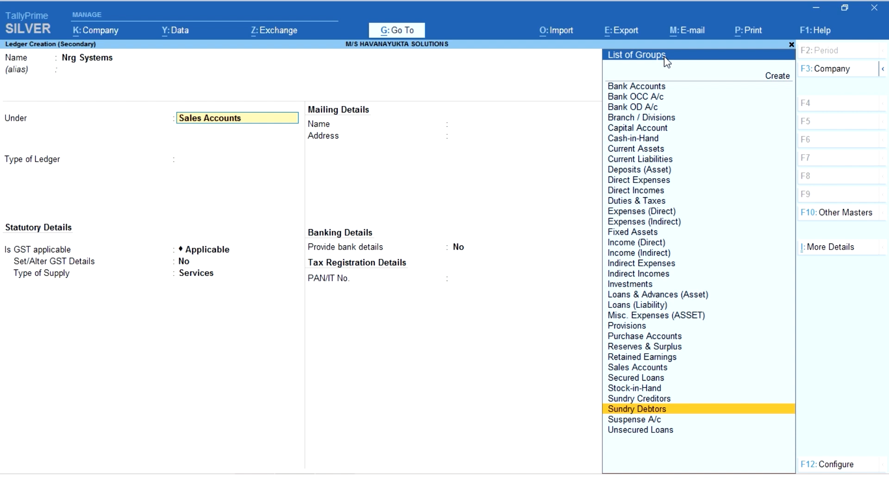
key("Return")
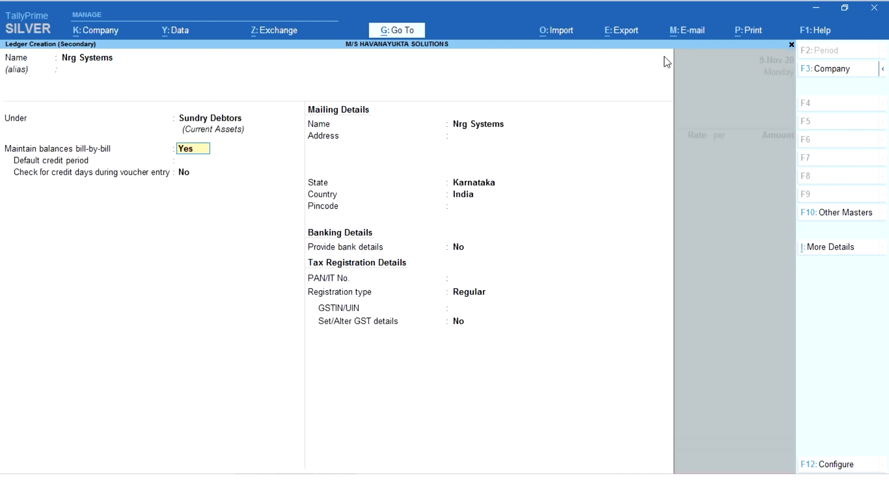
Step: Set Maintain balances bill-by-bill to No for the Nrg Systems ledger and save it
type("n")
key("Return")
key("ctrl+a")
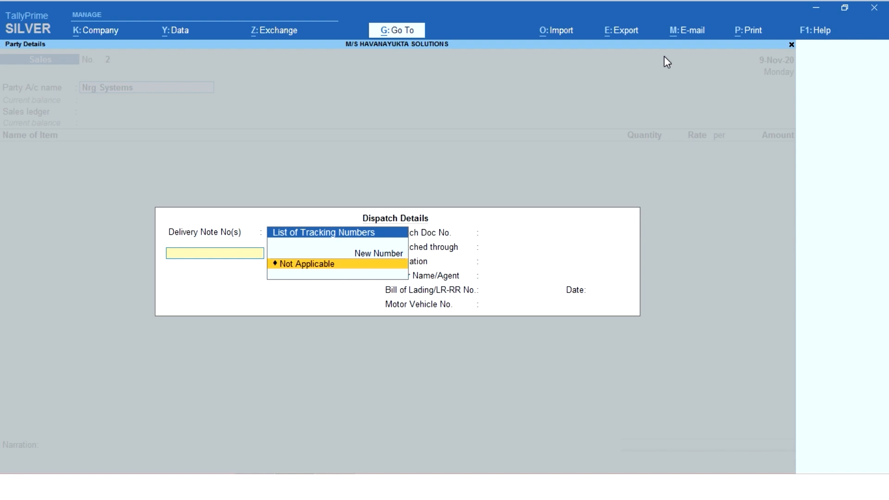
Step: Accept the dispatch and party details with the delivery note Not Applicable, and choose Sales as the sales ledger
key("Return")
key("Return")
key("Return")
key("Return")
key("Return")
key("Return")
key("Return")
key("Return")
key("Return")
key("Return")
key("Return")
key("Return")
key("Return")
key("Return")
key("Return")
key("Return")
key("Return")
key("Return")
key("Return")
key("Return")
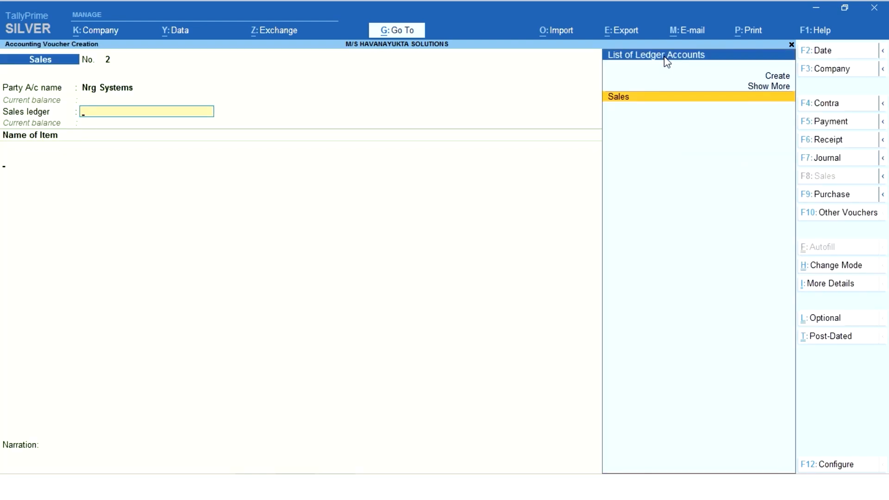
key("Return")
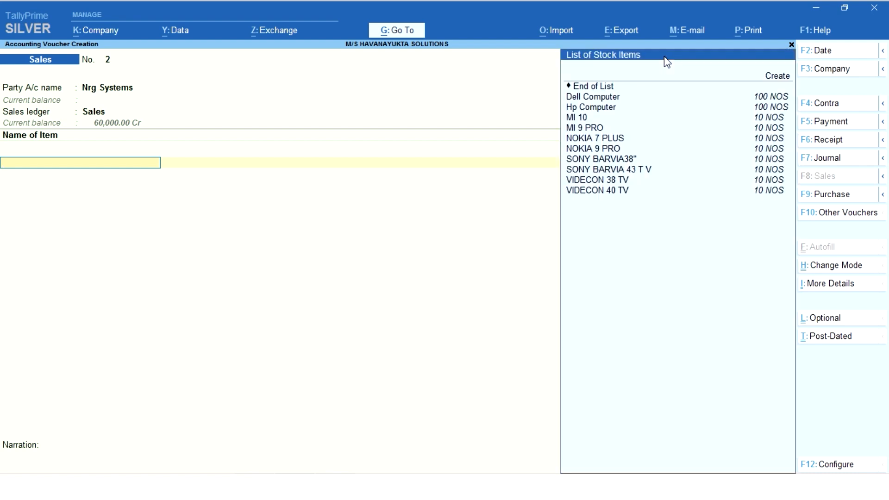
Step: Add Dell Computer to the invoice with tracking number Not Applicable, quantity 50 NOS and rate 40,000
type("Dell")
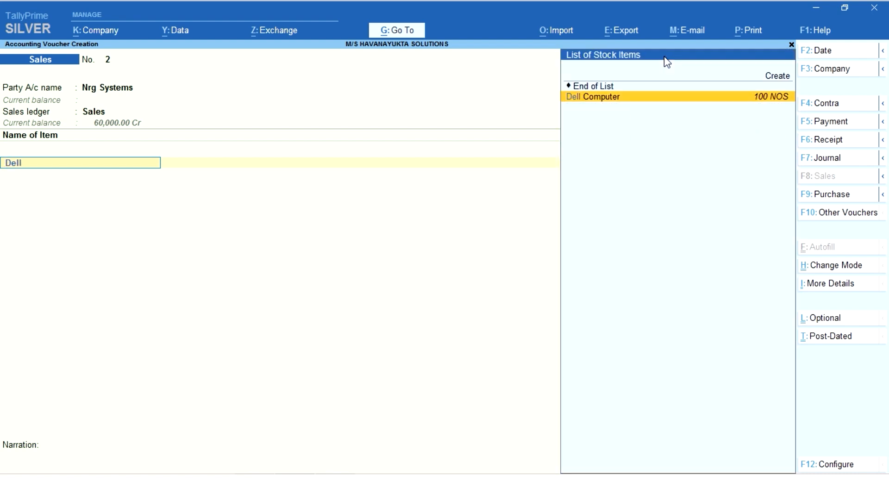
key("Return")
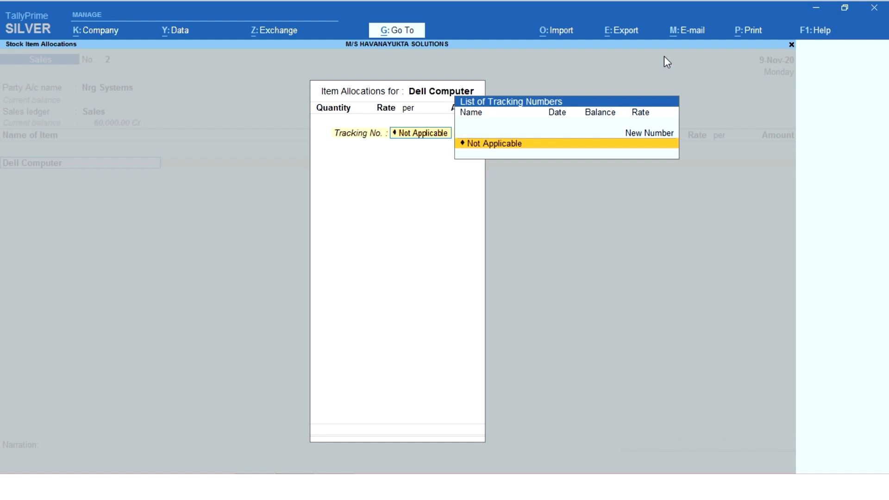
key("Return")
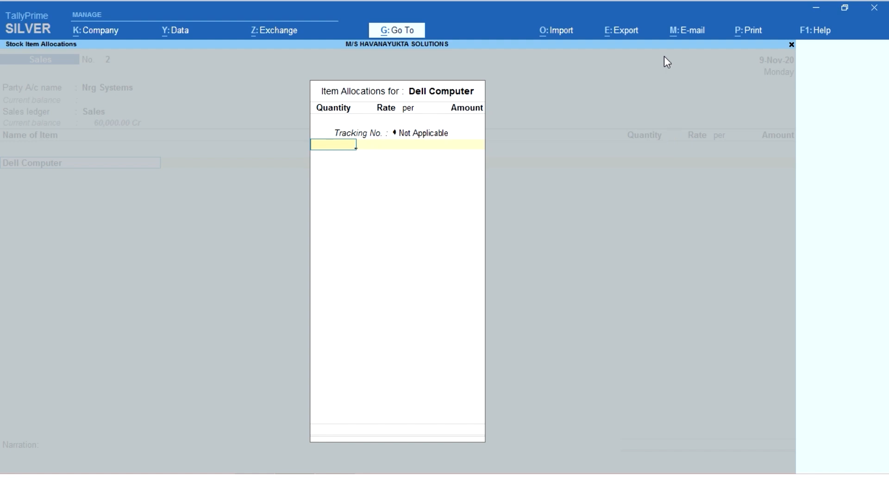
type("50")
key("Return")
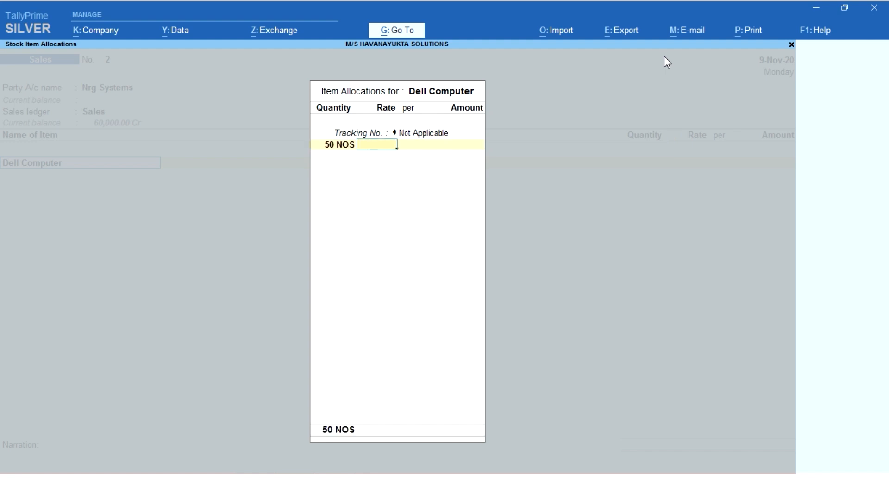
type("40000")
key("Return")
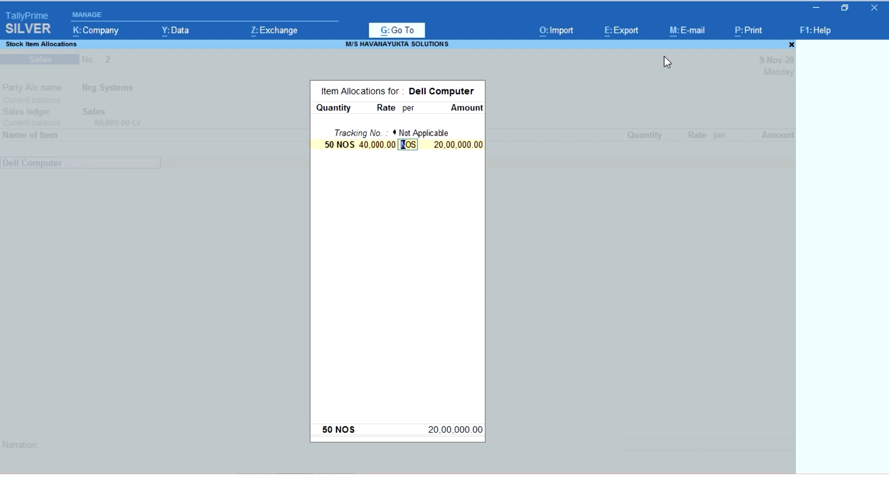
key("Return")
key("Return")
key("Return")
Step: Add Hp Computer to the invoice with tracking number Not Applicable, quantity 50 NOS and rate 45,000
type("Hp")
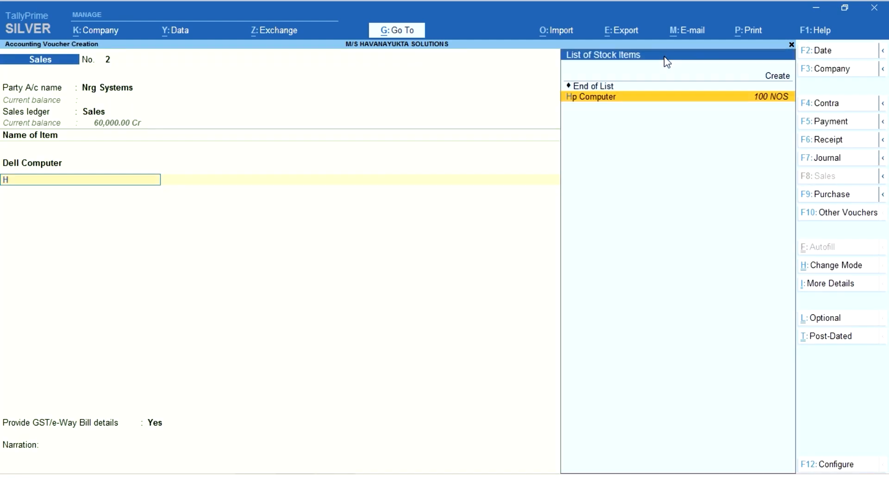
key("Return")
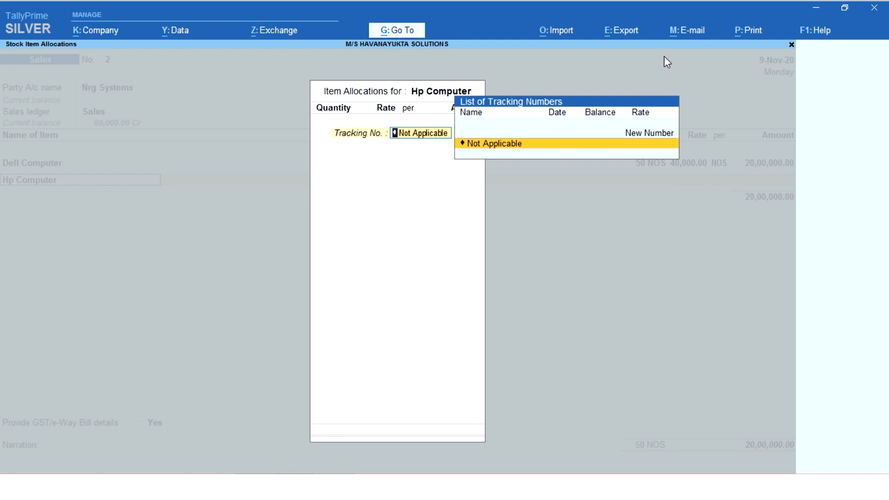
key("Return")
type("50")
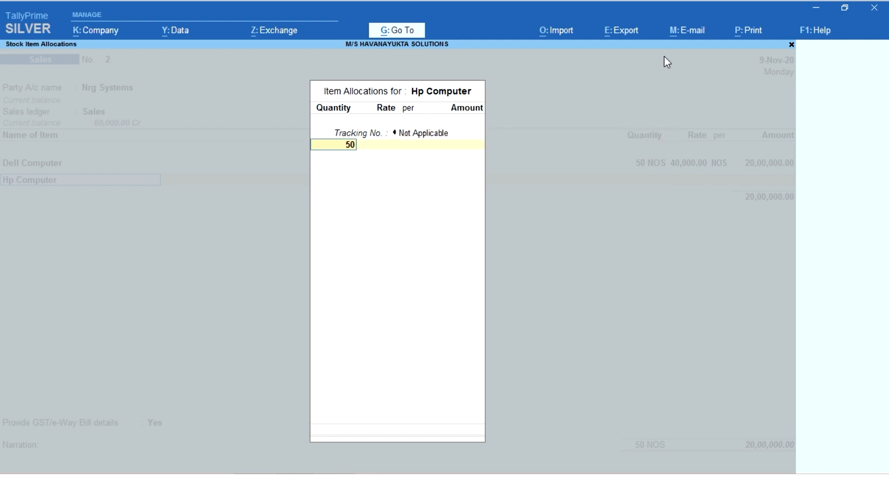
key("Return")
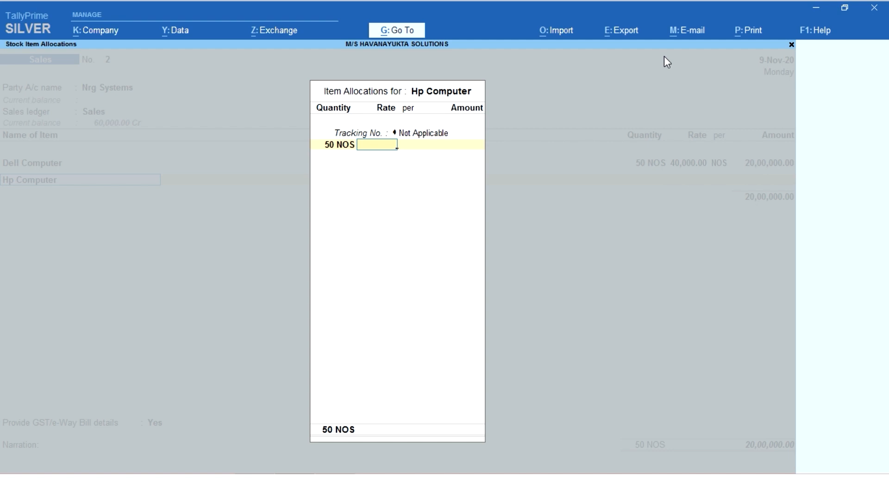
type("45000")
key("Return")
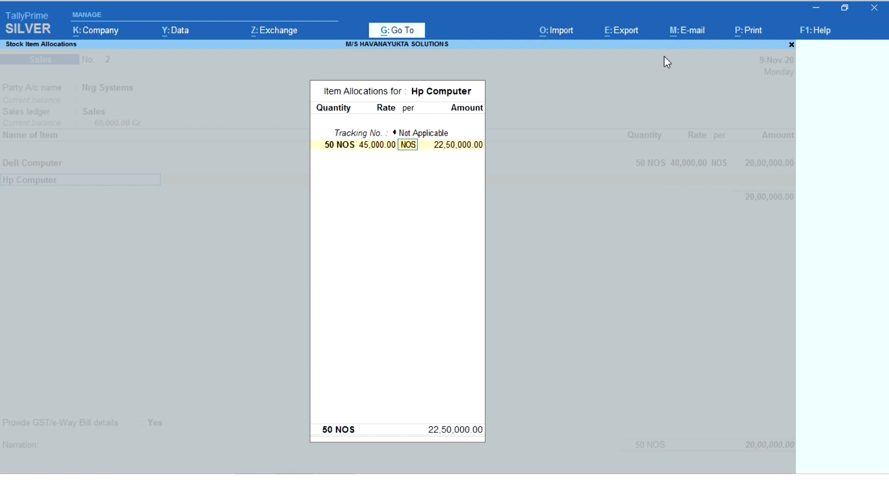
key("Return")
key("Return")
key("Return")
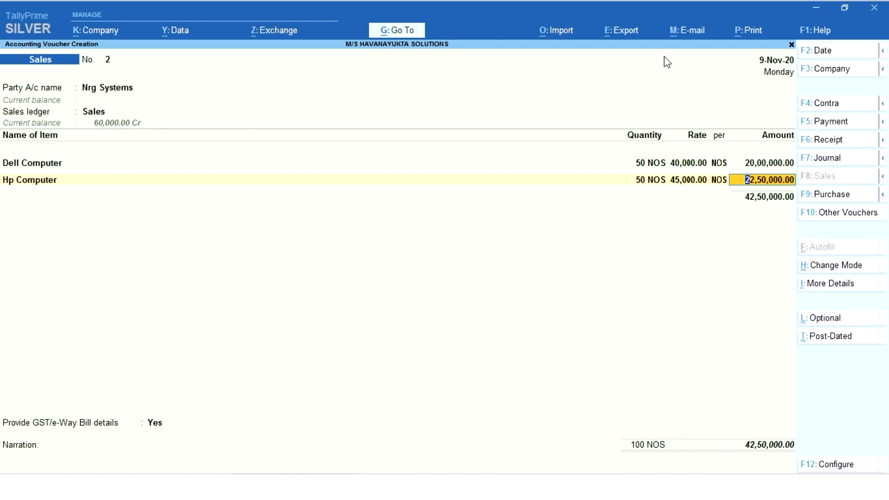
key("Return")
key("Return")
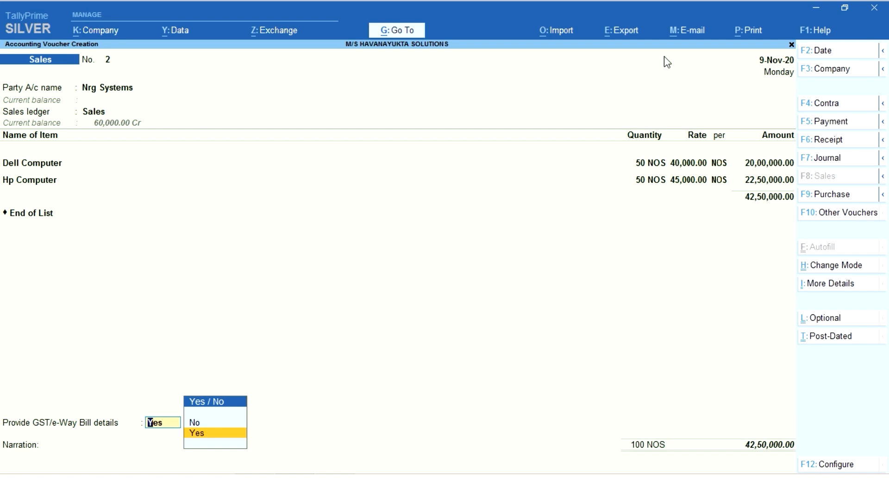
Step: End the item list and set Provide GST/e-Way Bill details to No
key("Up")
key("Return")
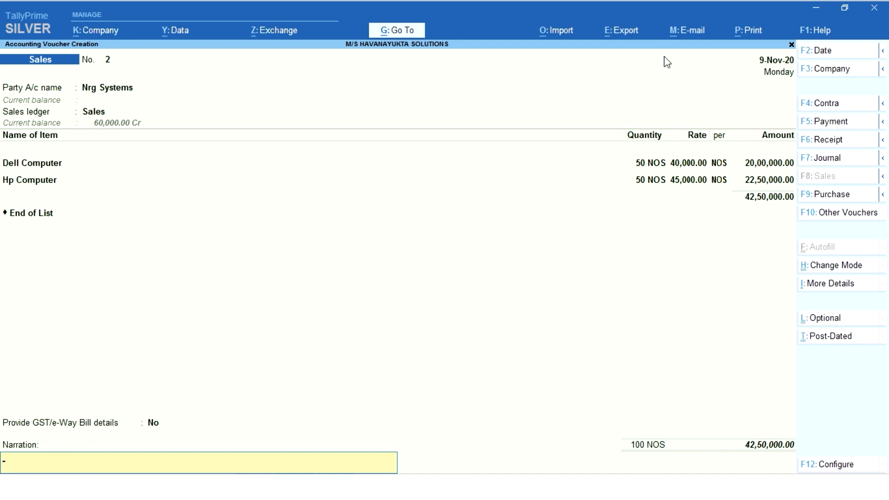
Step: Enter "goods sold on credit o nrg systmes" as the narration of the Nrg Systems item invoice
type("good")
type("s oslf")
key("BackSpace")
key("BackSpace")
key("BackSpace")
type("sold on credit o nrgs")
key("BackSpace")
key("BackSpace")
type("g systmes")
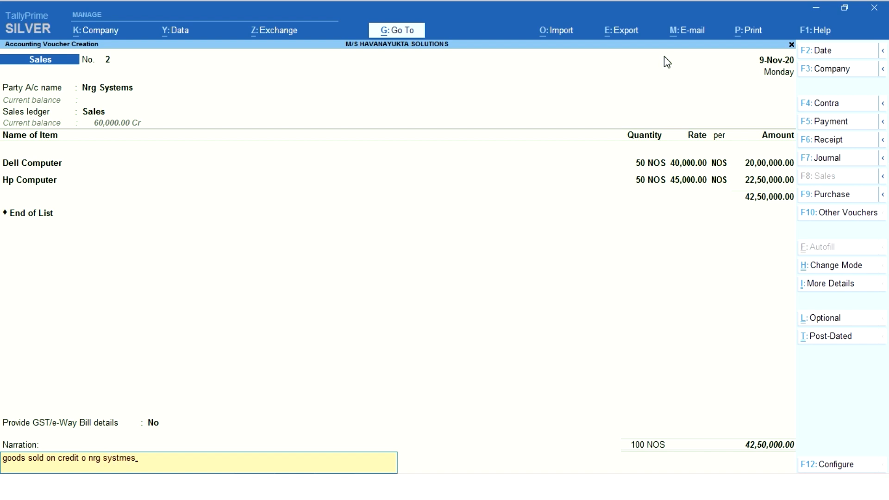
Step: Accept and save the item invoice to Nrg Systems
key("Return")
key("Return")
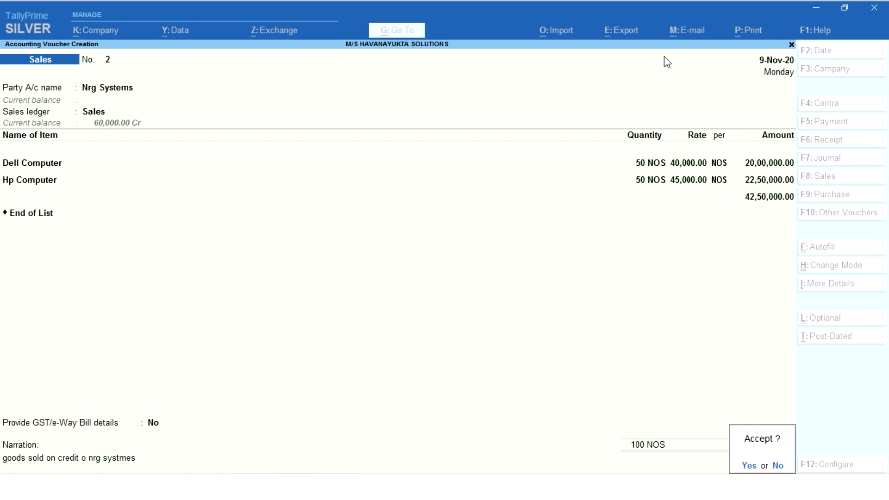
key("n")
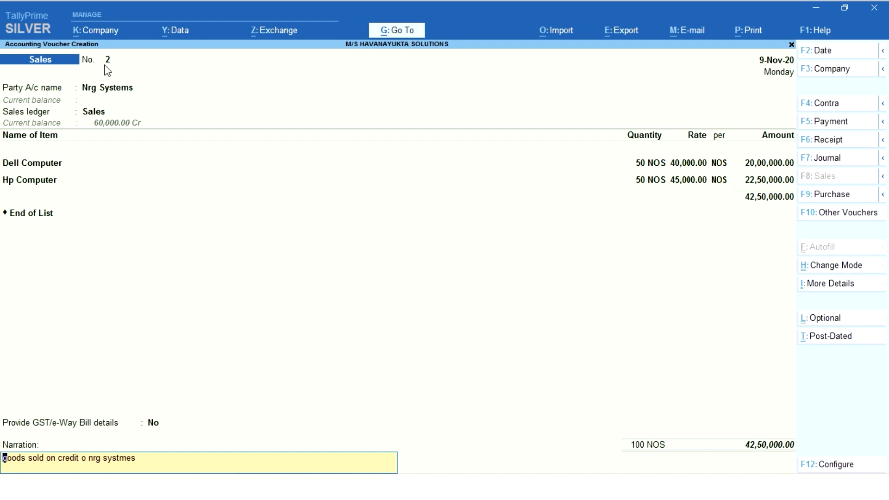
key("Return")
key("Return")
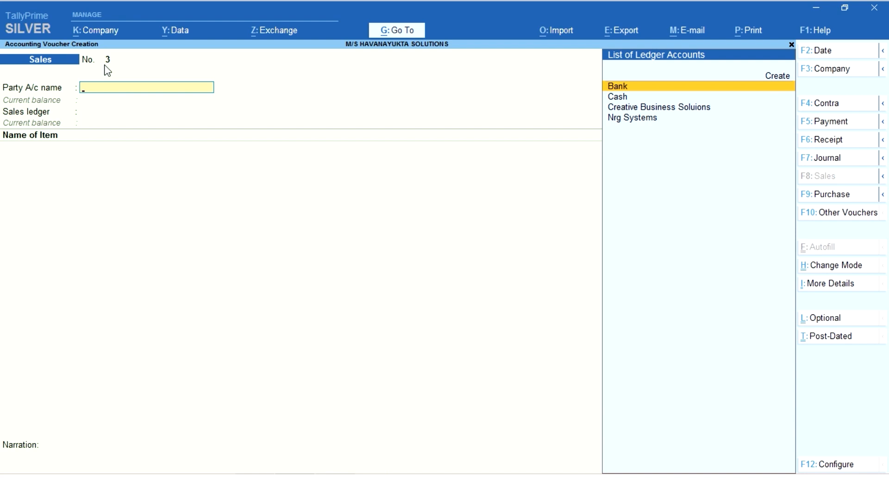
Step: Change the mode of the new sales voucher to Accounting Invoice
key("ctrl")
left_click(837, 268)
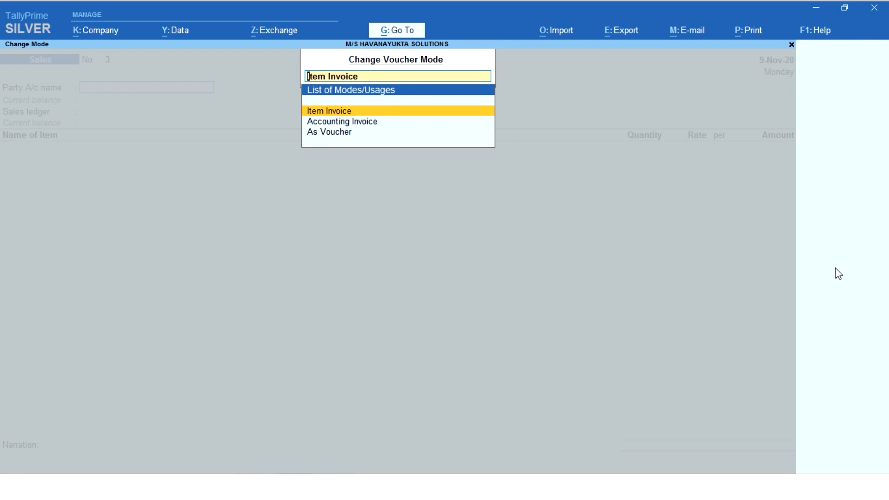
key("Down")
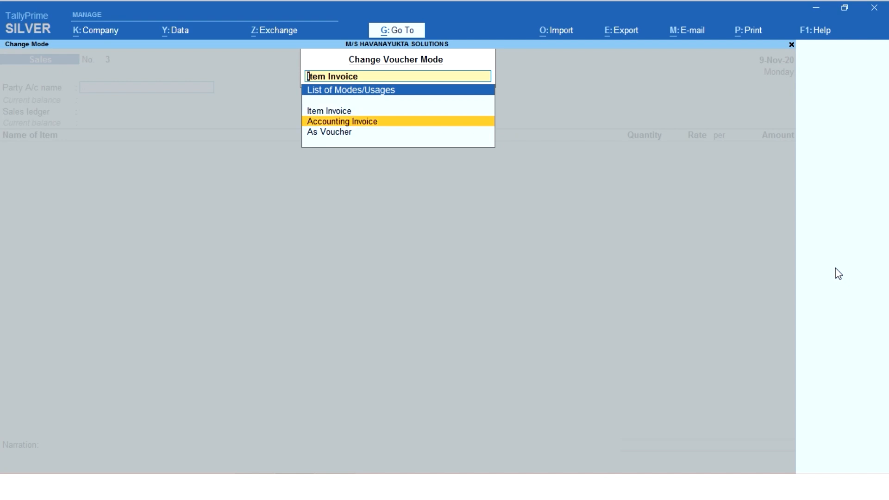
key("Return")
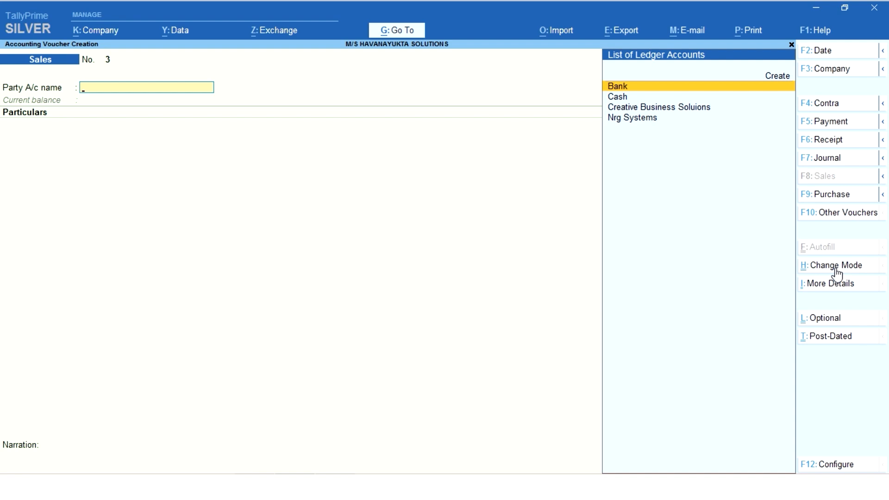
Step: Choose Nrg Systems as the party and accept its dispatch and party details with the delivery note Not Applicable
key("Down")
key("Down")
key("Down")
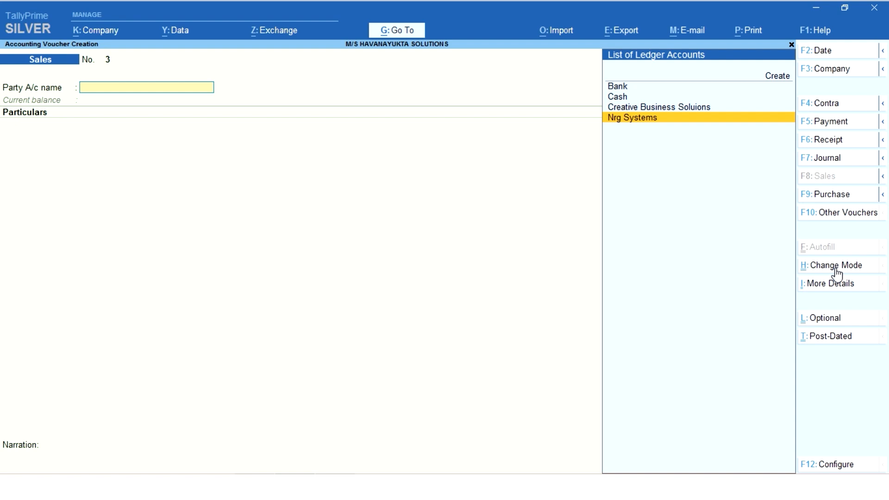
key("Return")
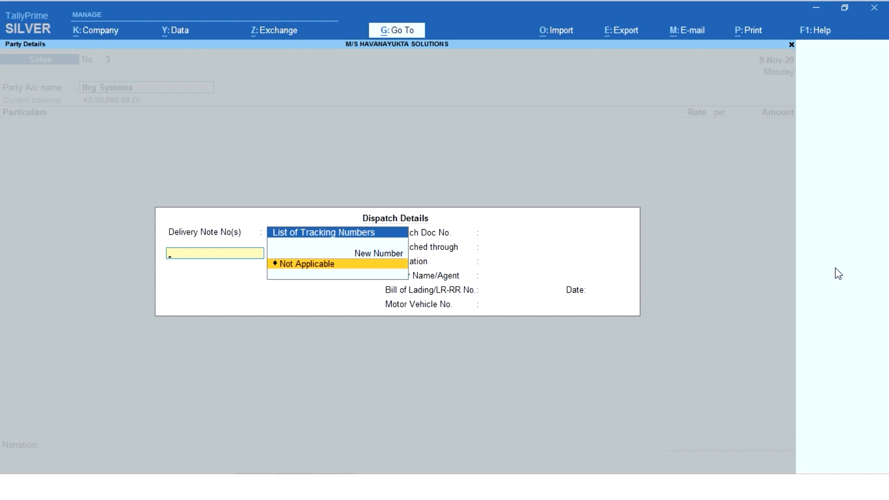
key("Return")
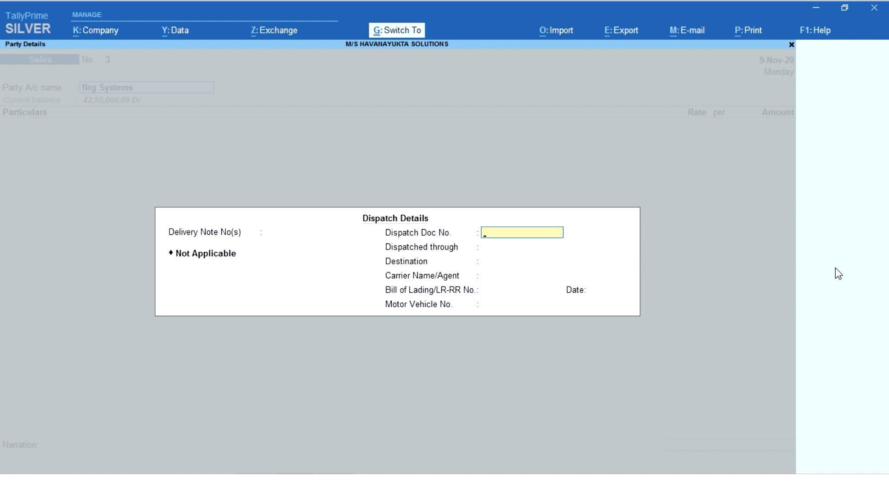
key("ctrl+a")
key("ctrl+a")
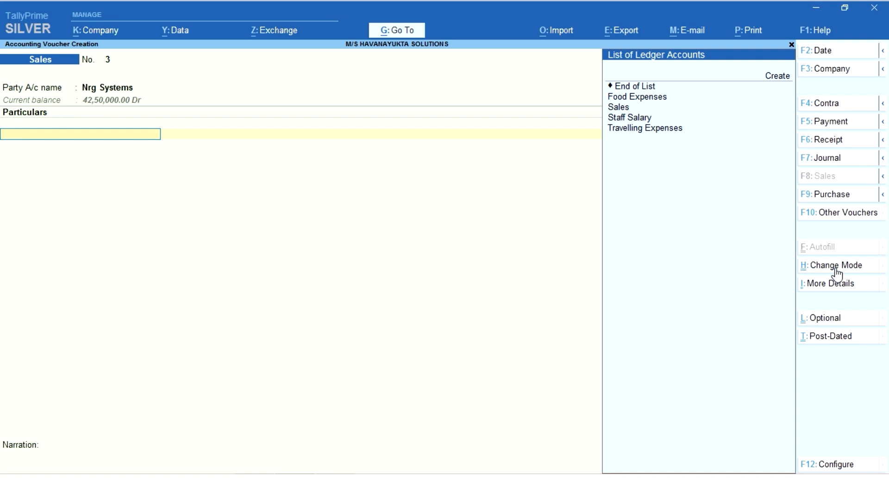
Step: Create the ledger A M C CHARGES under Sales Accounts from the invoice's particulars, keeping the other ledger settings at their defaults
key("Down")
key("Down")
key("Down")
key("Down")
key("Down")
key("Down")
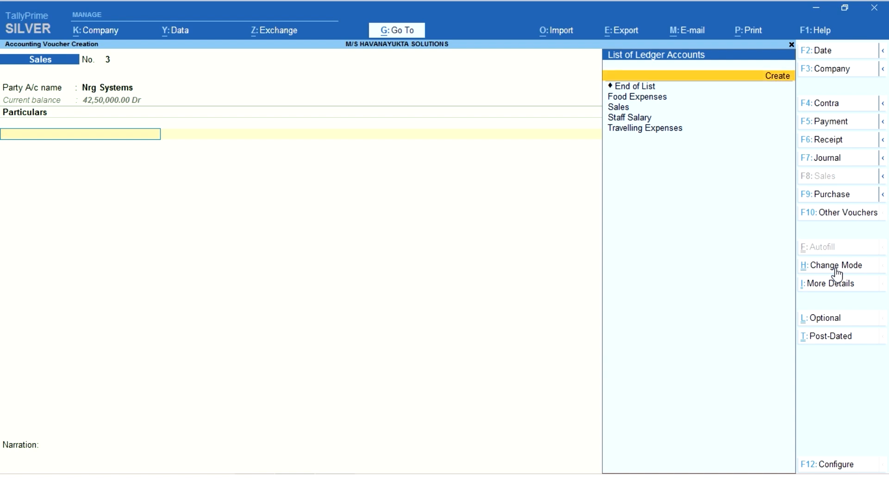
key("Up")
key("Up")
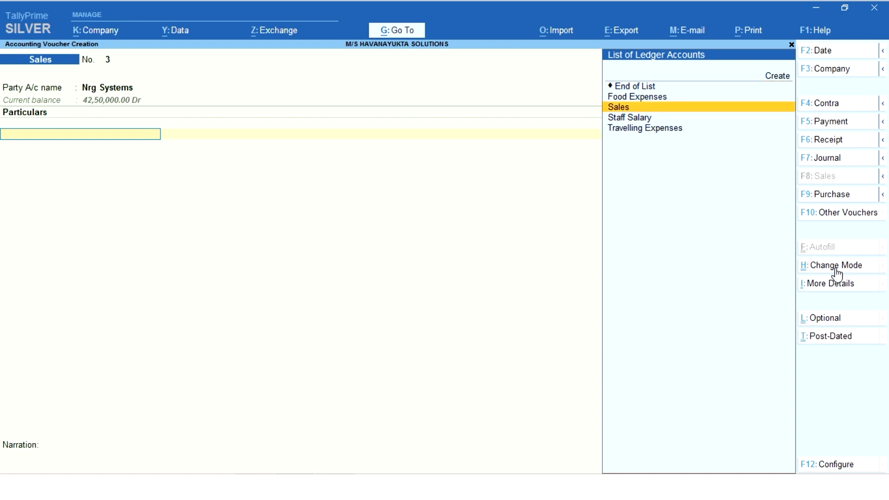
key("Up")
key("Up")
key("Up")
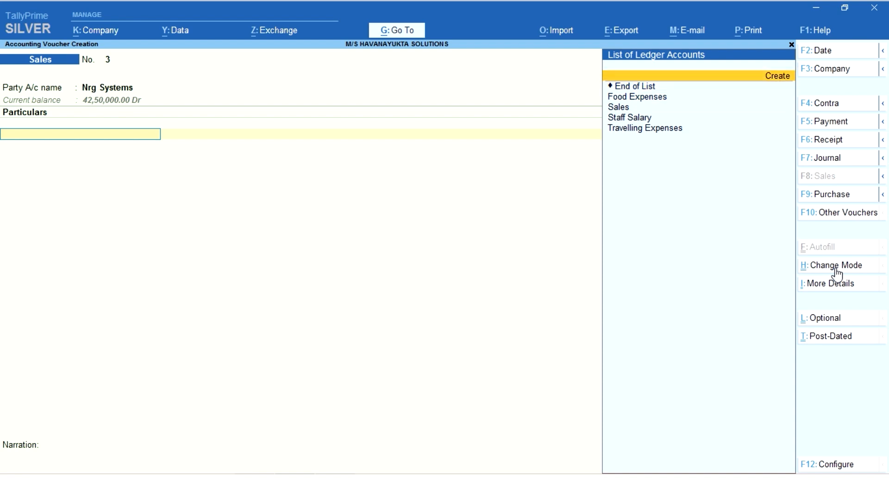
key("Return")
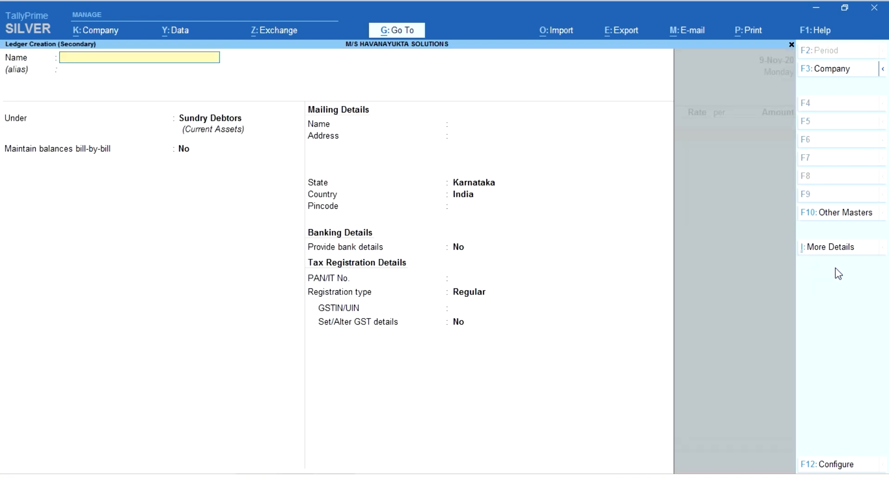
type("A M C CHARGES")
key("Return")
type("SALES")
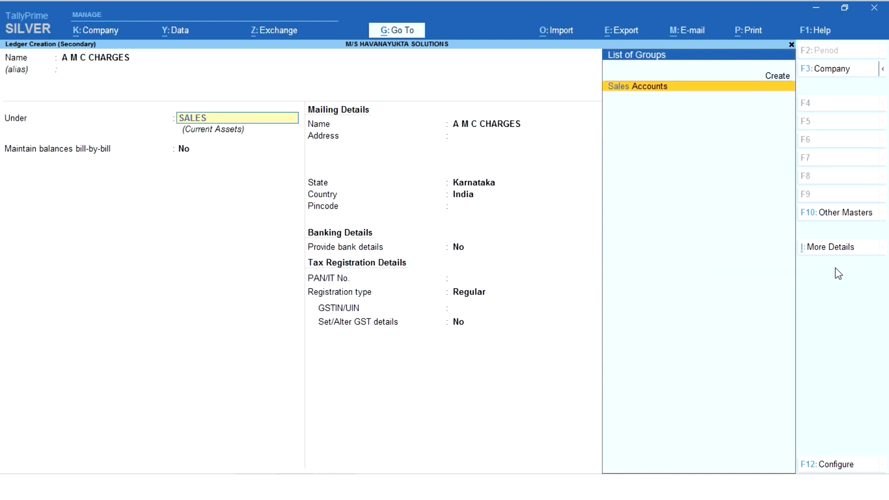
key("Return")
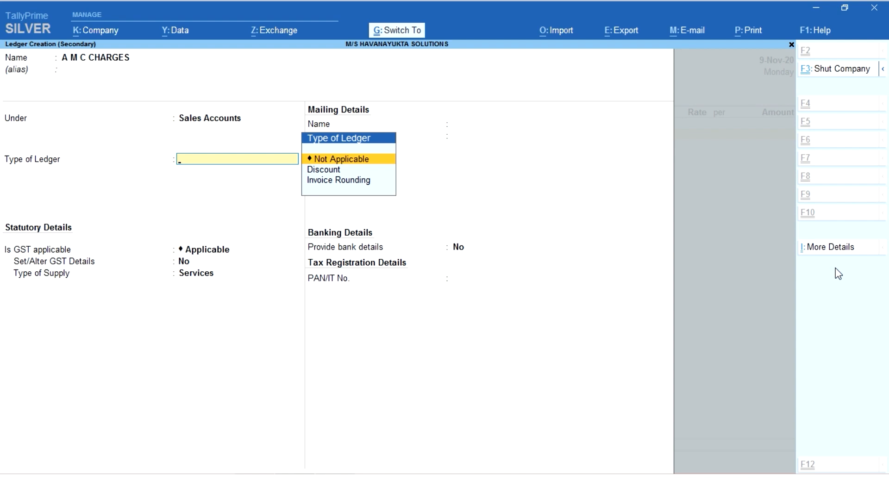
key("ctrl+a")
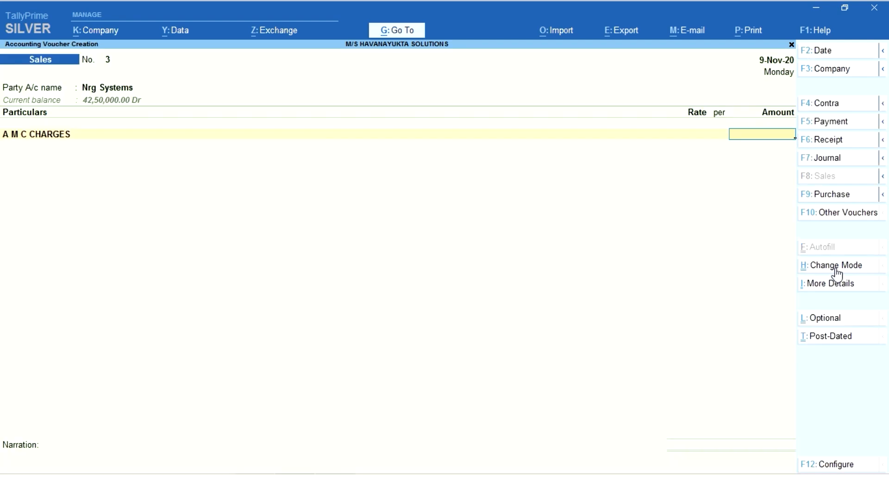
Step: Set the A M C CHARGES amount to 25,000 and end the list of particulars
type("25000")
key("Return")
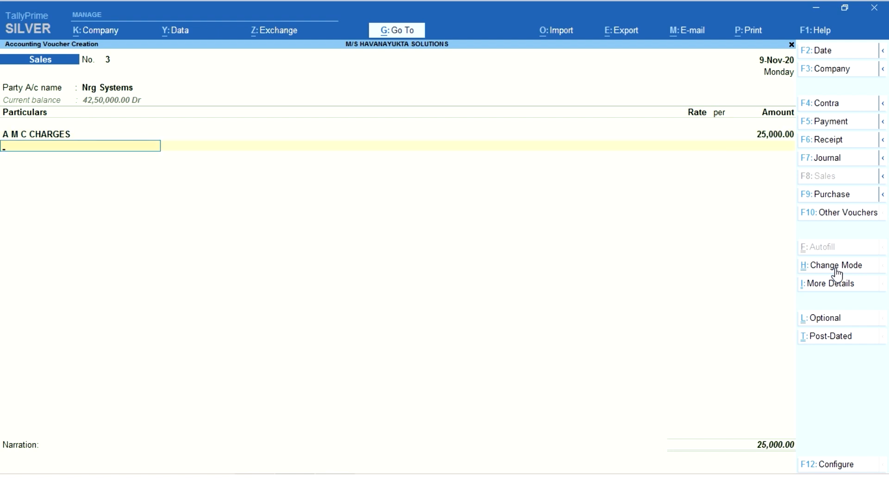
key("Return")
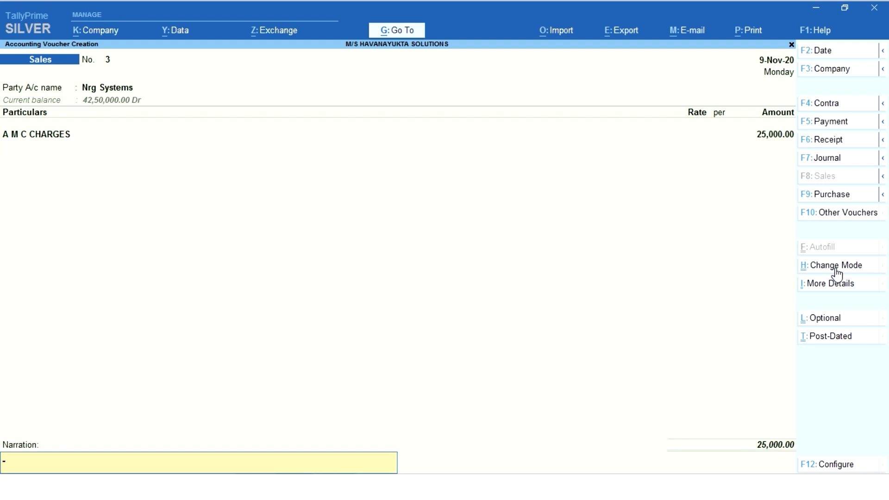
Step: Enter the narration "Being amc bill raised to Nrg system from 1-4-2020 to31.3.2021" and accept the voucher
type("BEING")
key("BackSpace")
key("BackSpace")
key("BackSpace")
key("BackSpace")
type("eing amc bill give")
key("BackSpace")
key("BackSpace")
key("BackSpace")
key("BackSpace")
type("raised to Nrg system form")
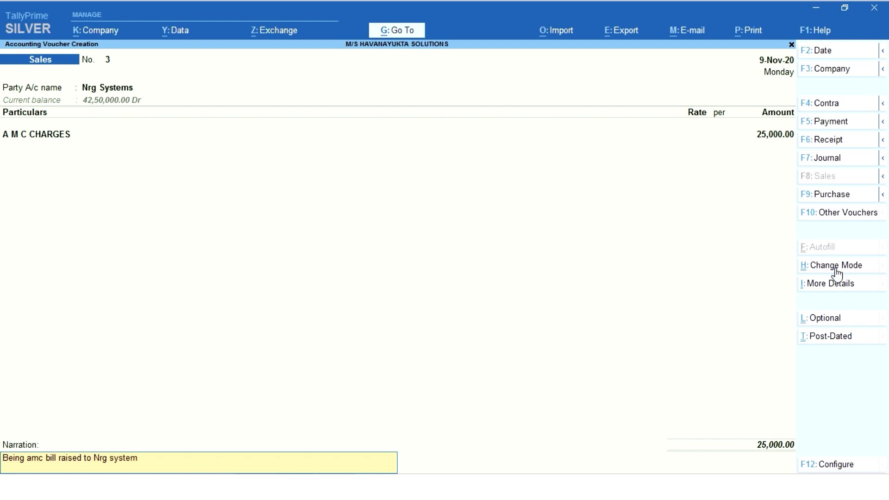
key("BackSpace")
key("BackSpace")
key("BackSpace")
key("BackSpace")
type("rom 1-4-2020 to31.3.2021")
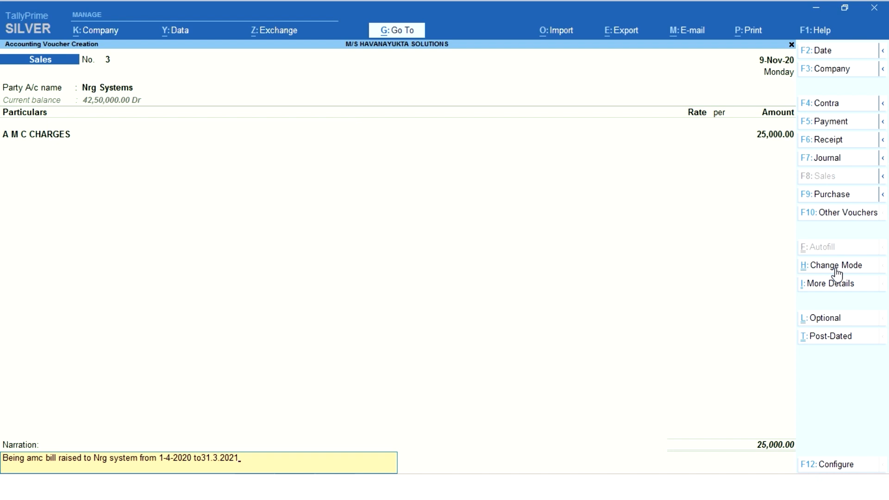
key("Return")
key("Return")
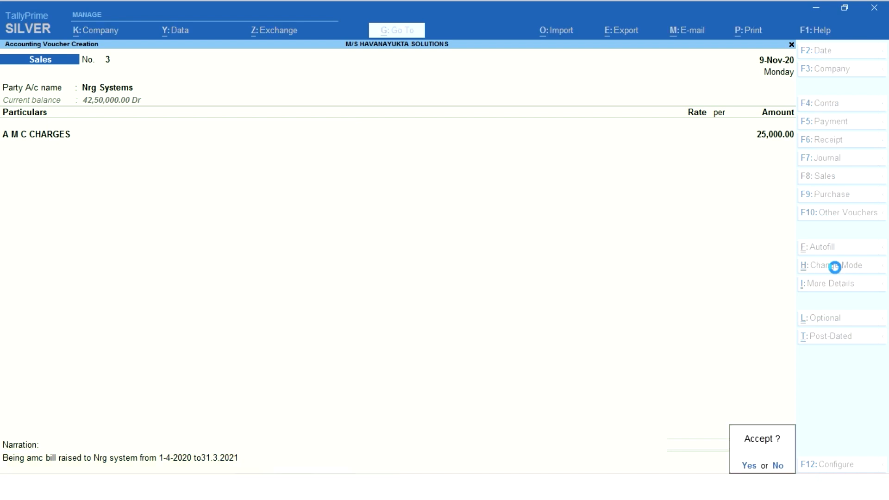